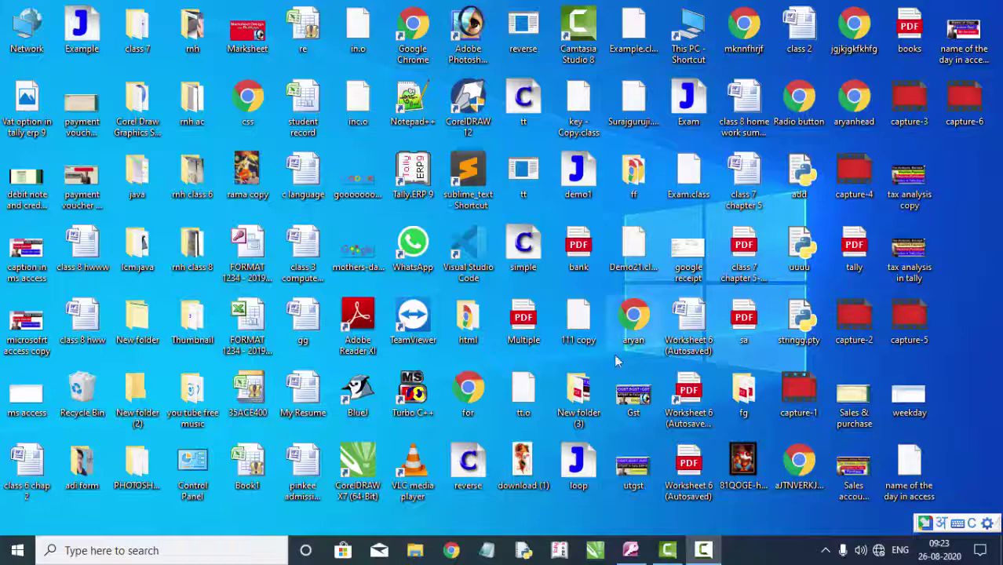
Step: Bring Access forward and open Table1 in Datasheet View to see its four ID and Date records
click(632, 550)
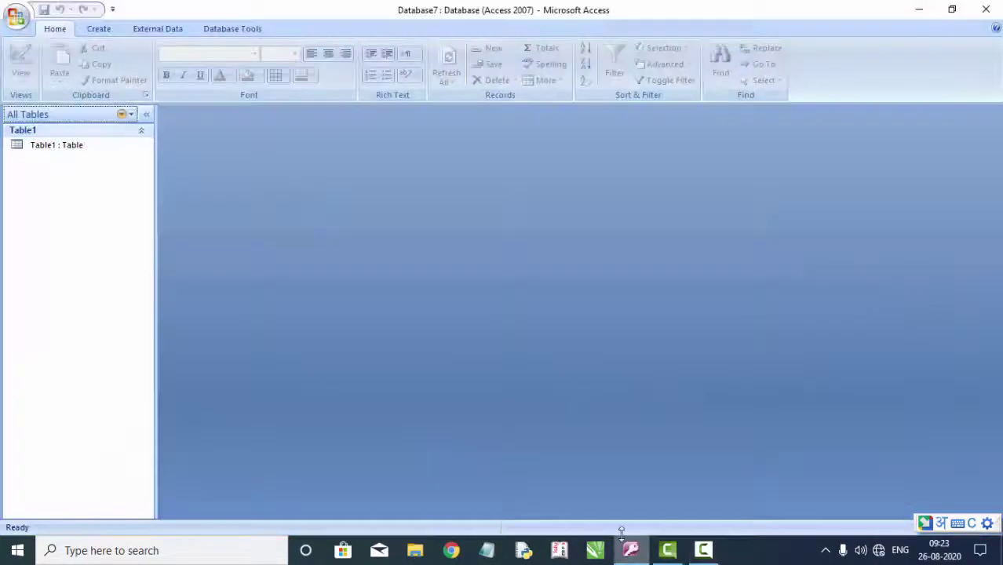
double_click(61, 149)
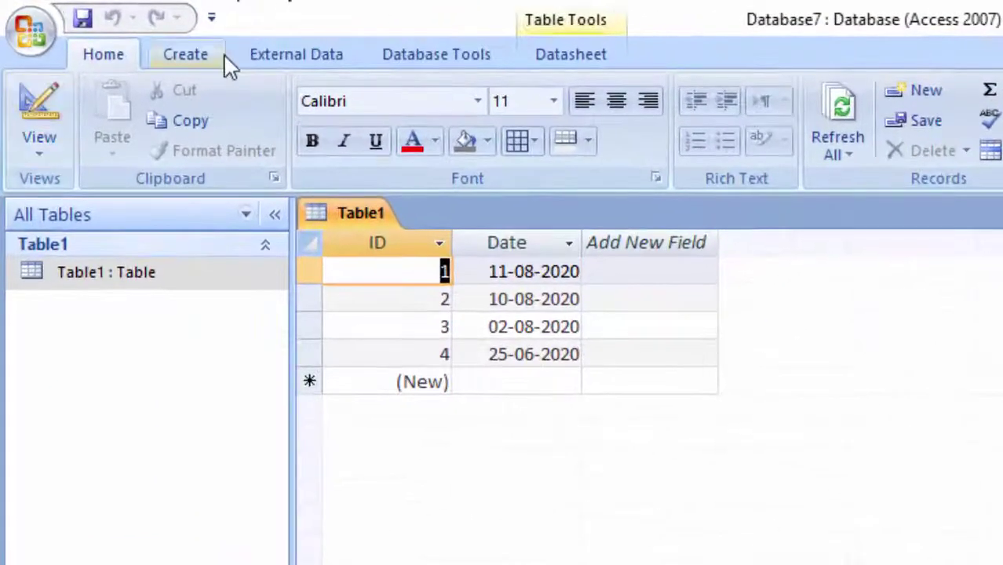
Step: Create a Design View query on Table1 with the ID and Date fields in the grid
click(118, 32)
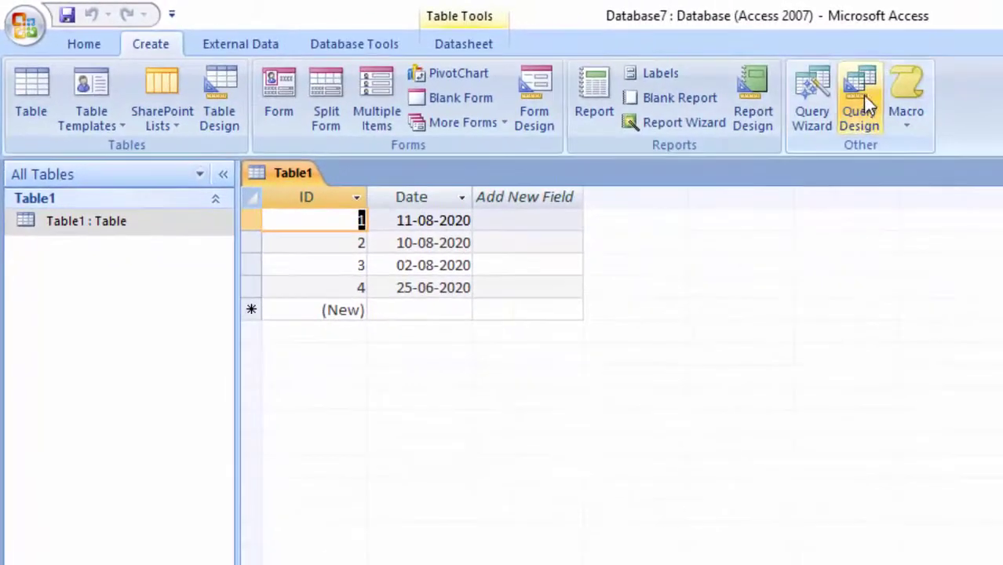
click(867, 104)
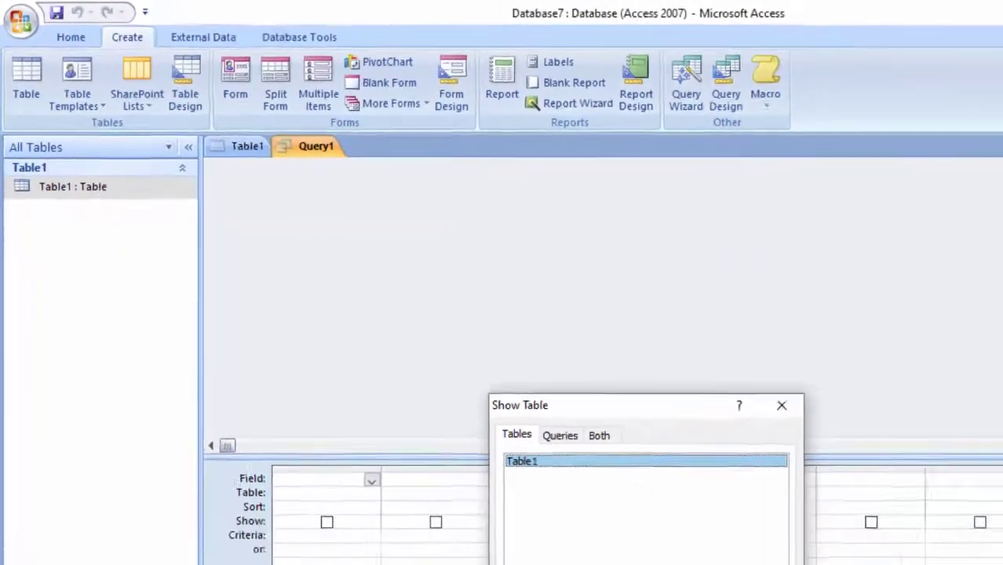
click(557, 546)
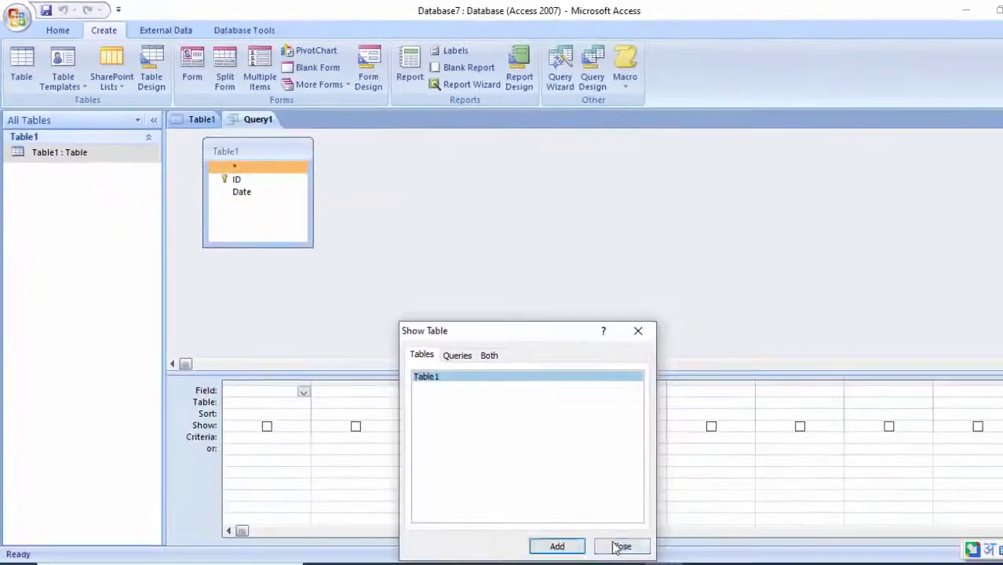
click(620, 548)
double_click(239, 157)
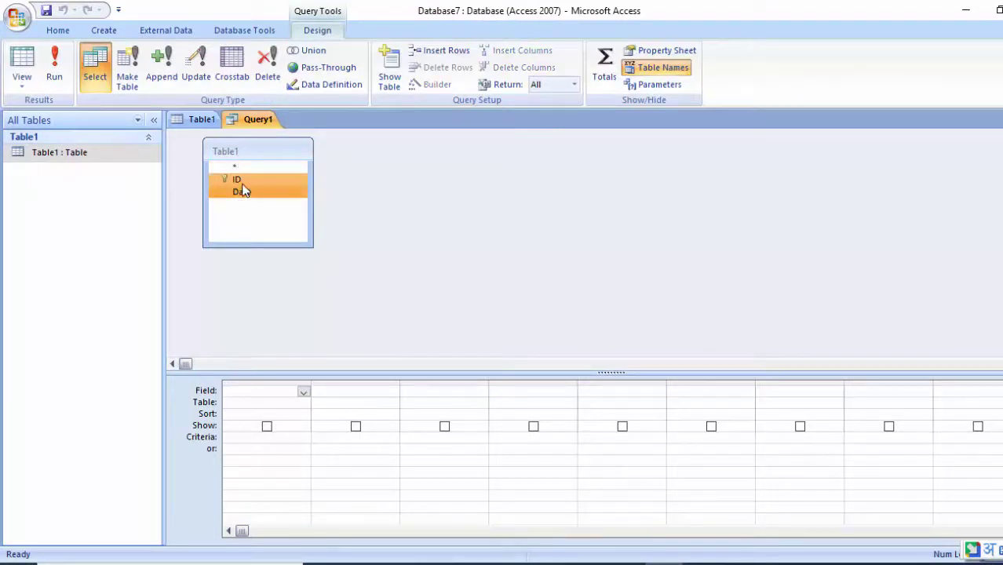
drag(240, 191, 274, 387)
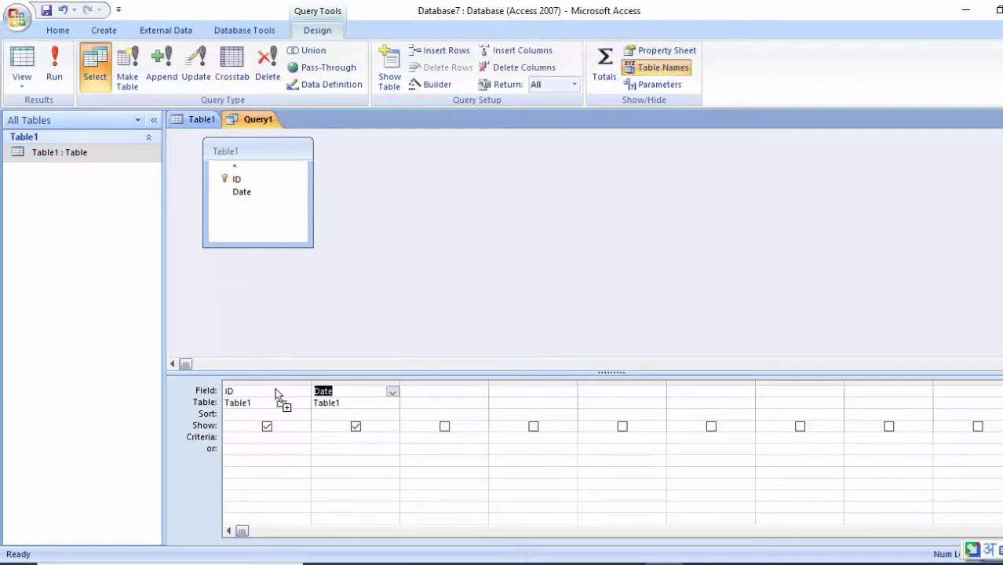
click(456, 388)
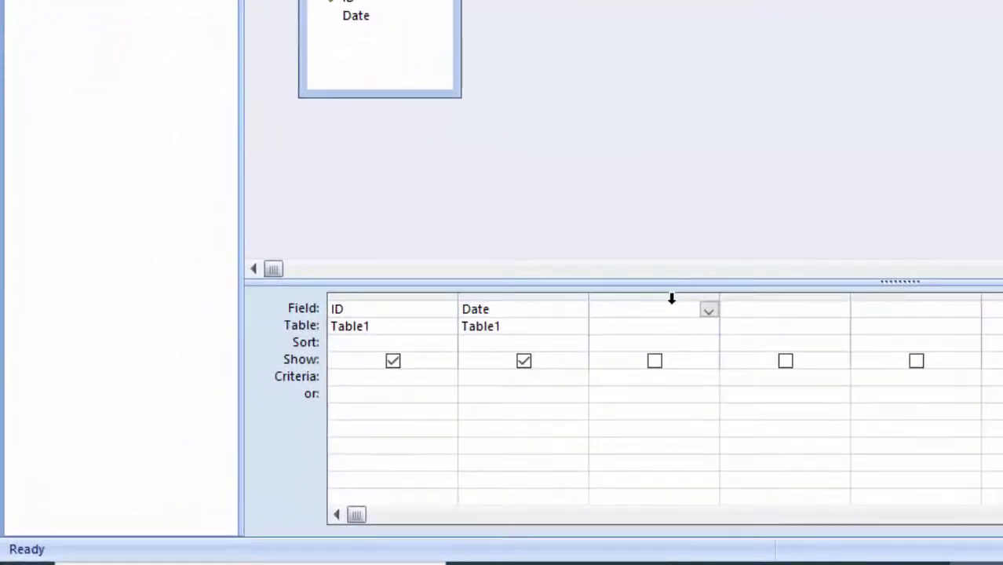
Step: Enter the calculated field Day:weekname(1,true,1) in the third column
text(Day)
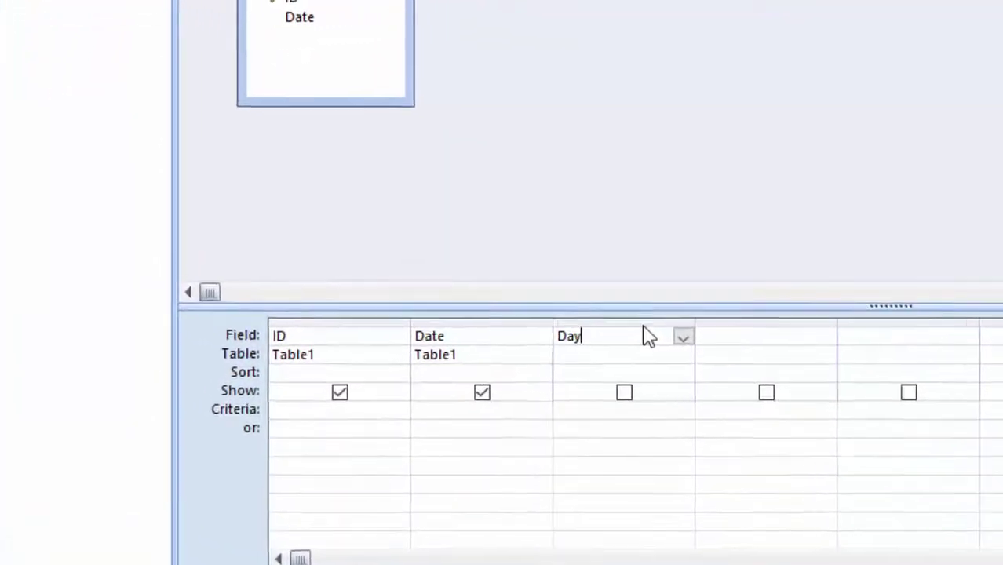
text(:)
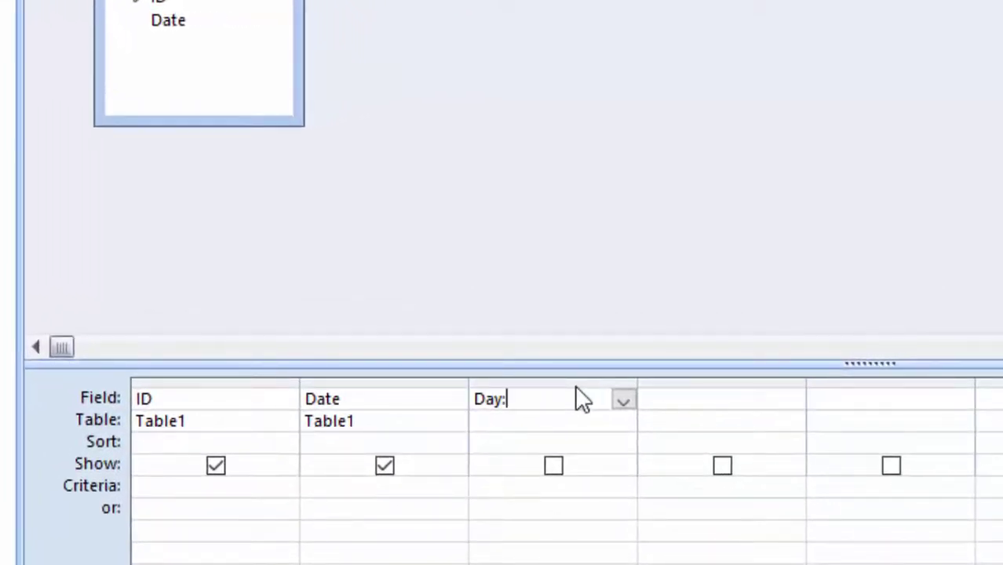
text(wee)
text(kname()
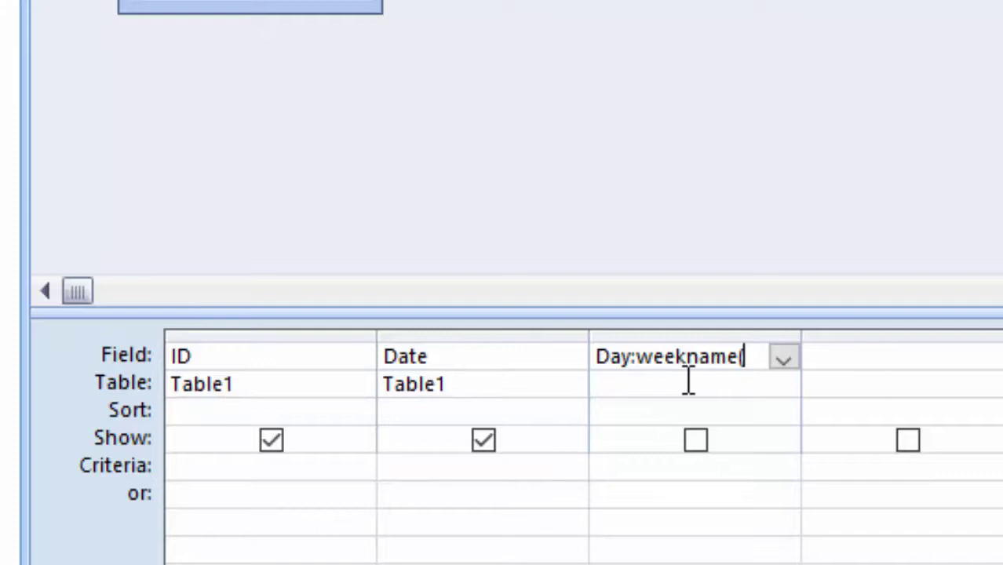
text(1)
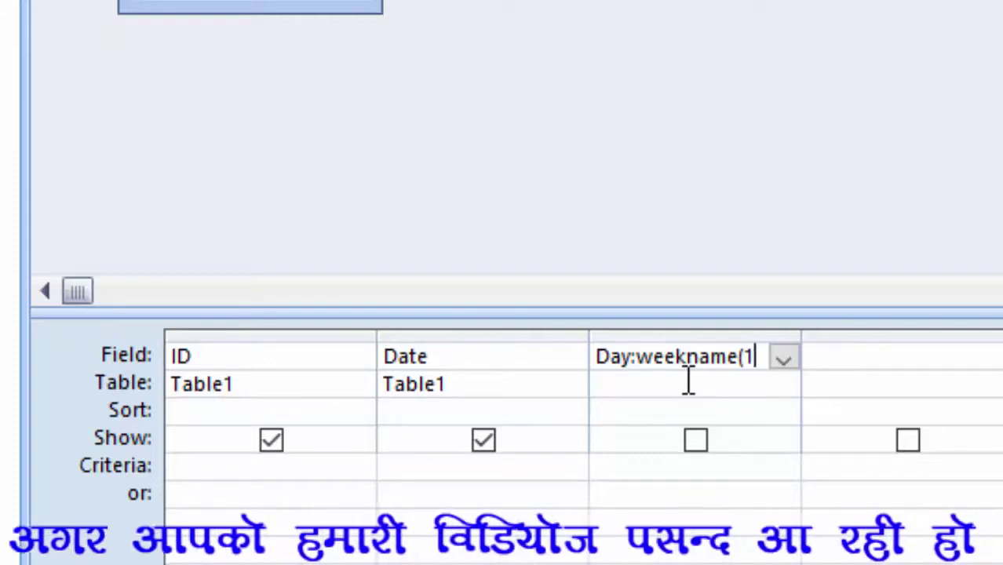
text(,t)
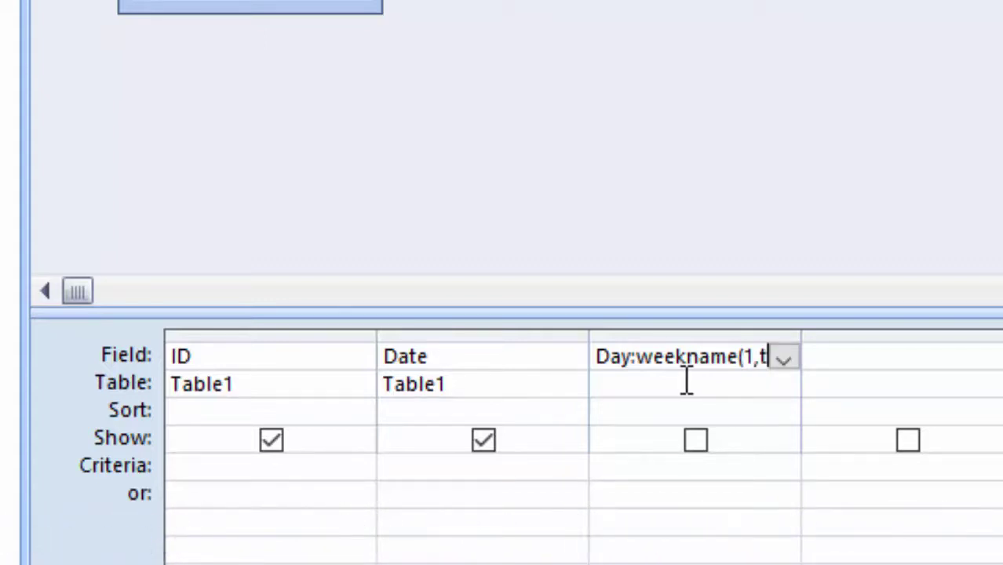
text(rue,)
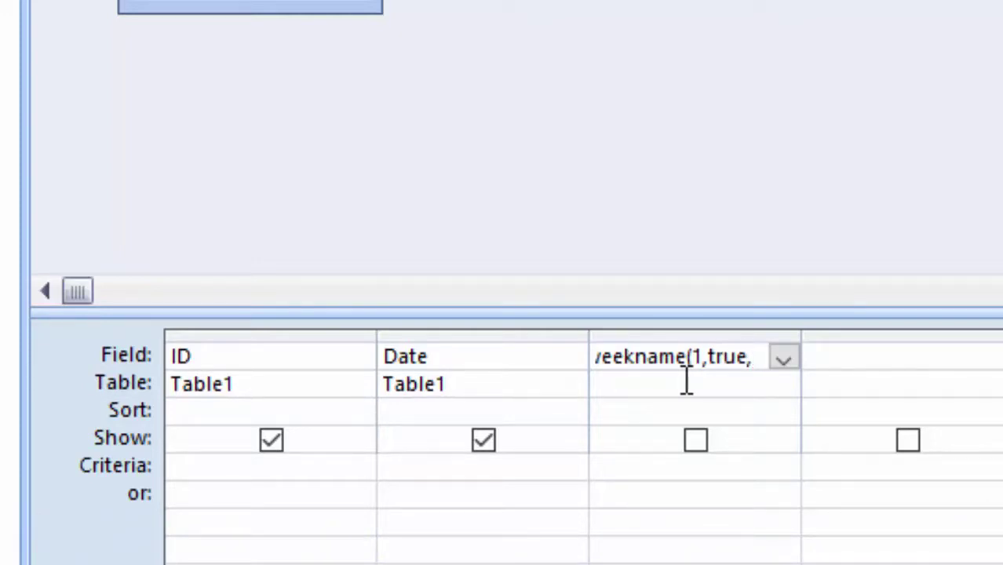
text(1))
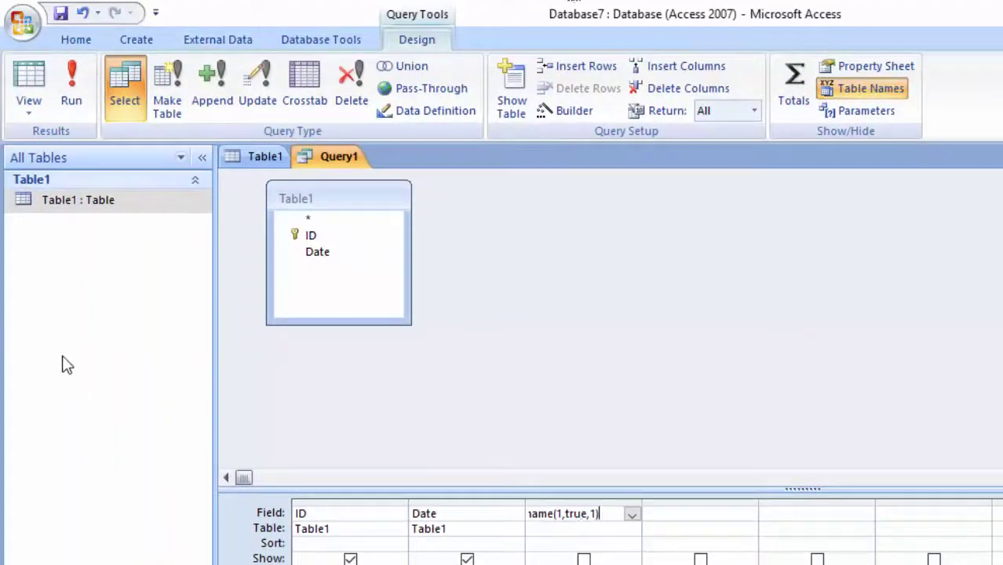
Step: Change weekname to weekdayname after the undefined function error and rerun, showing Sun for every row
click(78, 77)
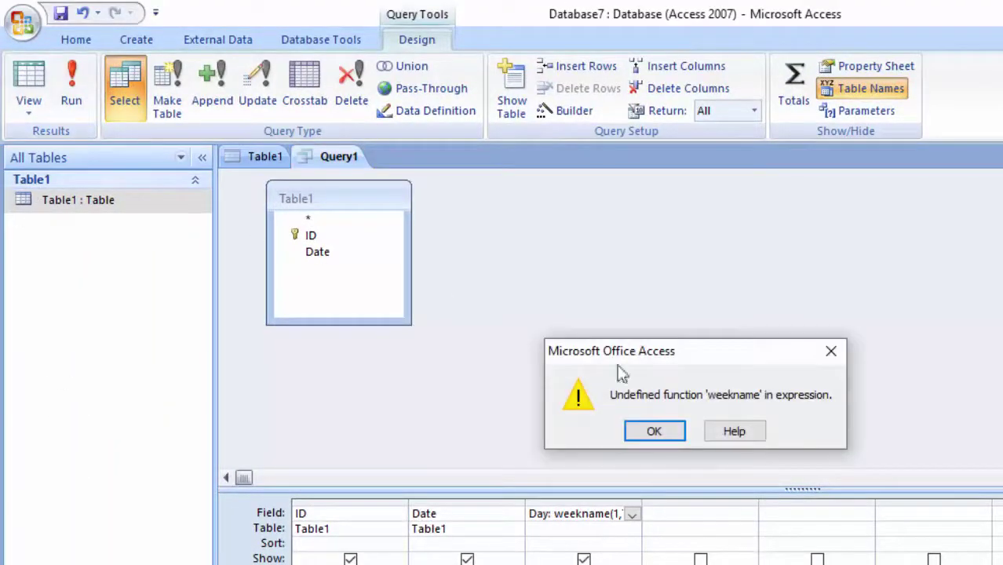
click(674, 431)
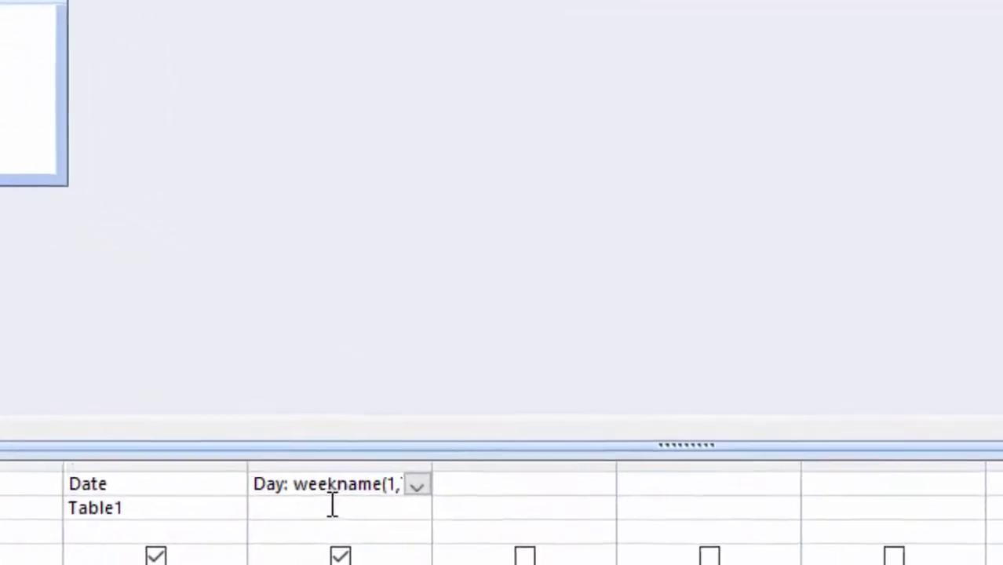
click(580, 513)
text(day)
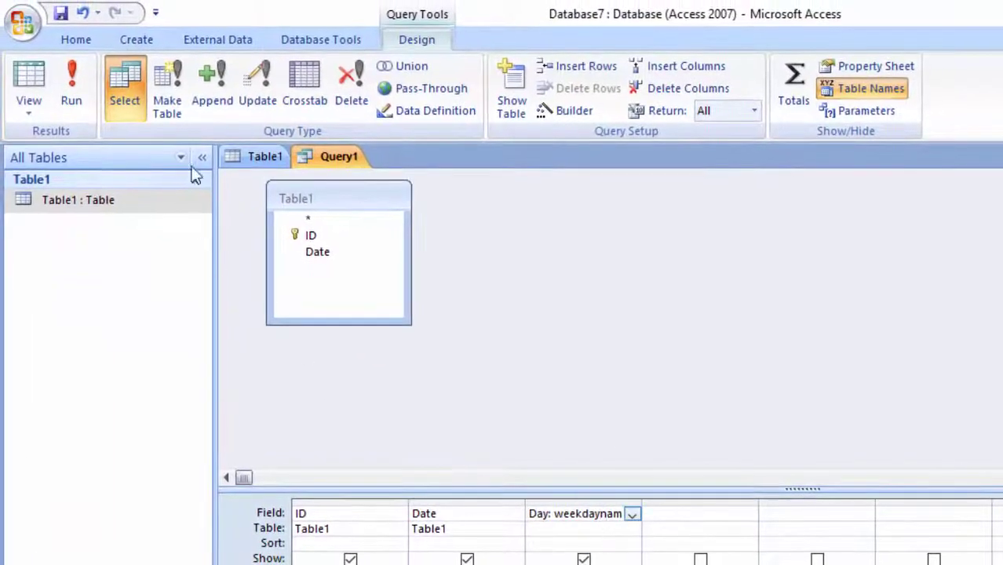
click(72, 79)
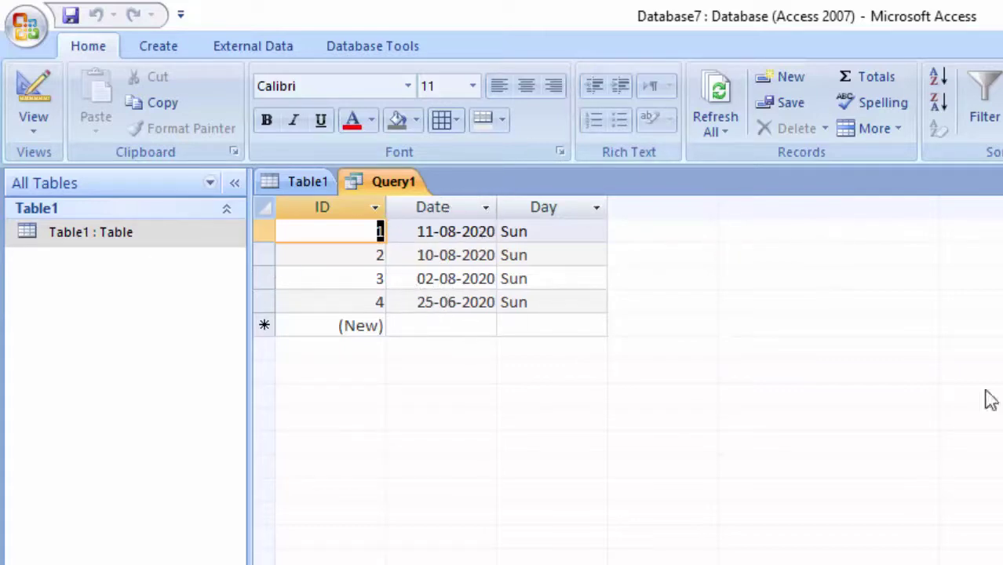
Step: Switch both the query and Table1 to Design View
click(35, 130)
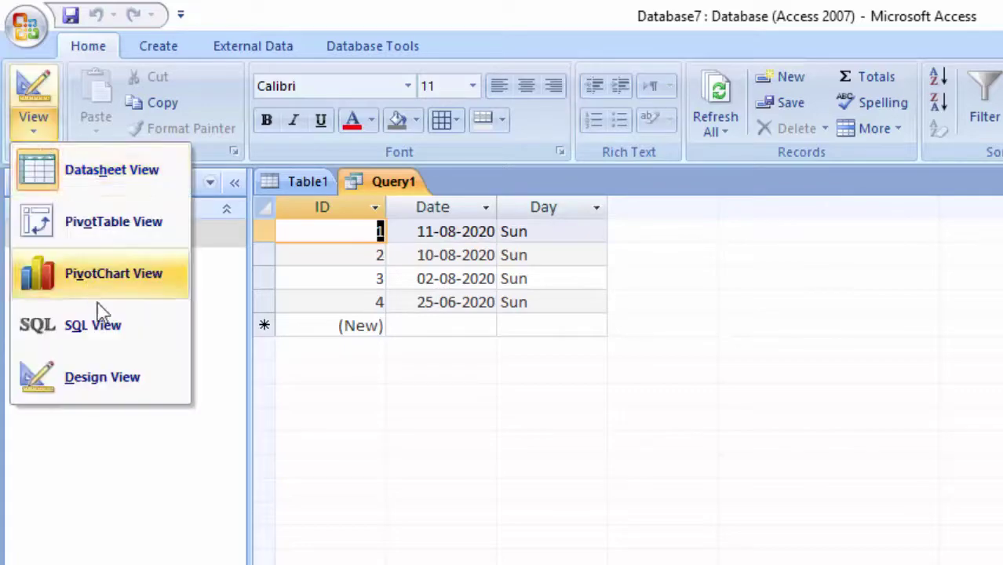
click(115, 379)
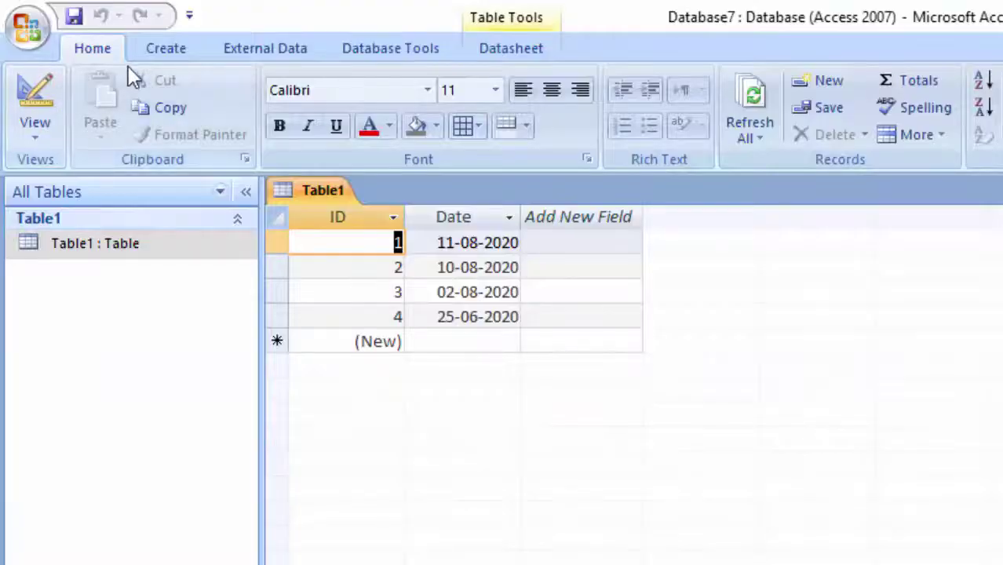
click(35, 130)
click(104, 337)
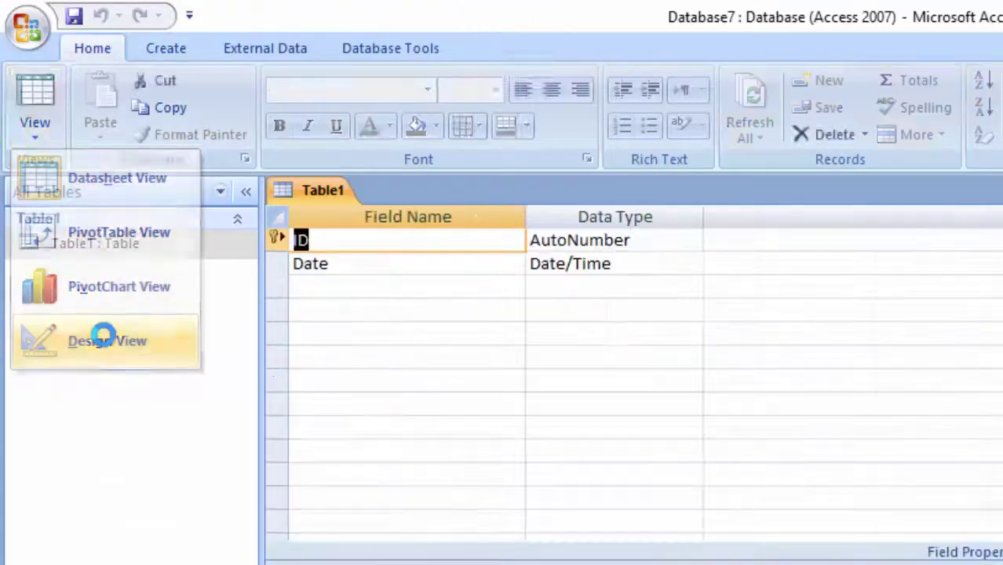
Step: Add a Number of Days field of type Number to Table1, save it, and view its records
click(336, 286)
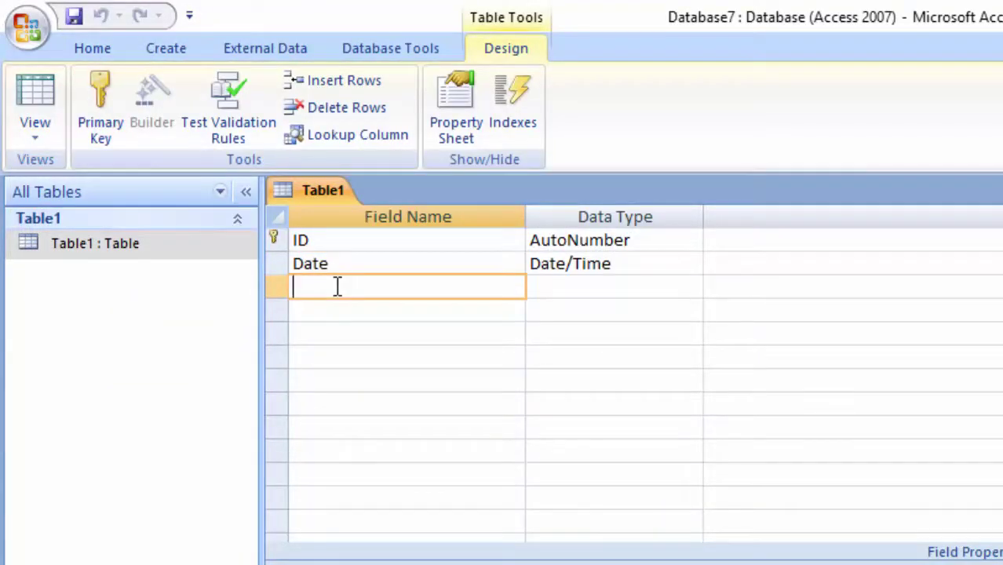
text(N)
text(umber of Days)
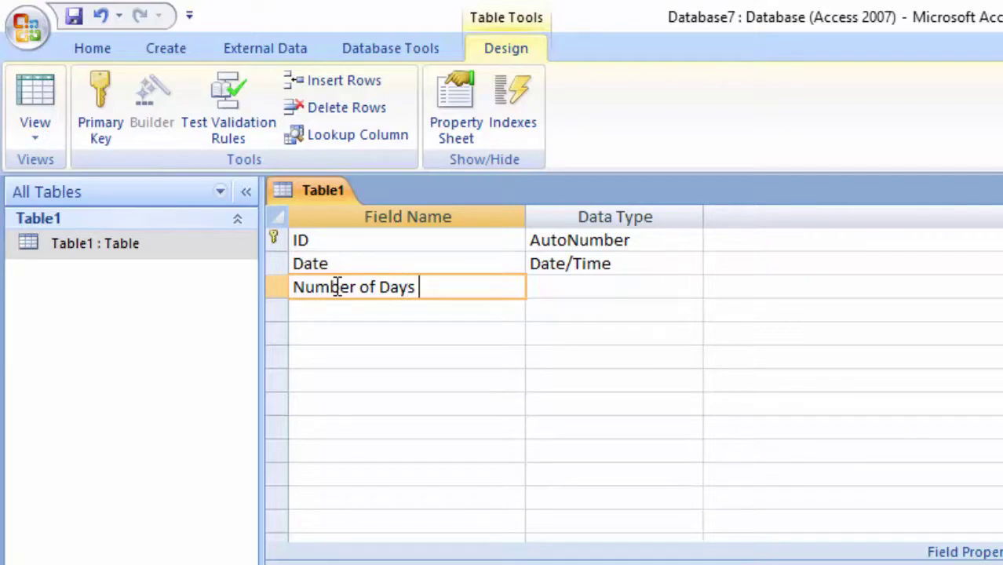
click(536, 292)
click(691, 287)
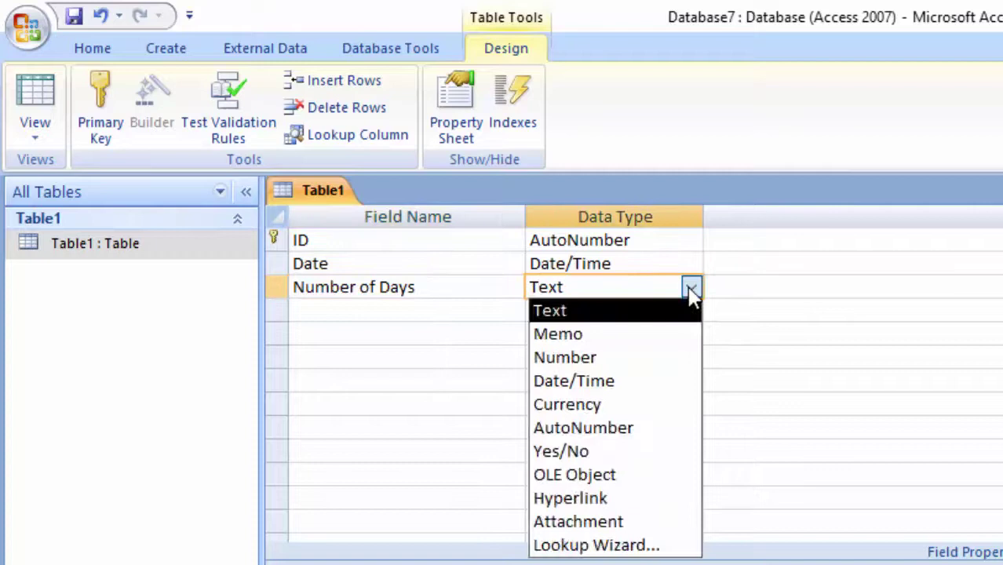
click(632, 354)
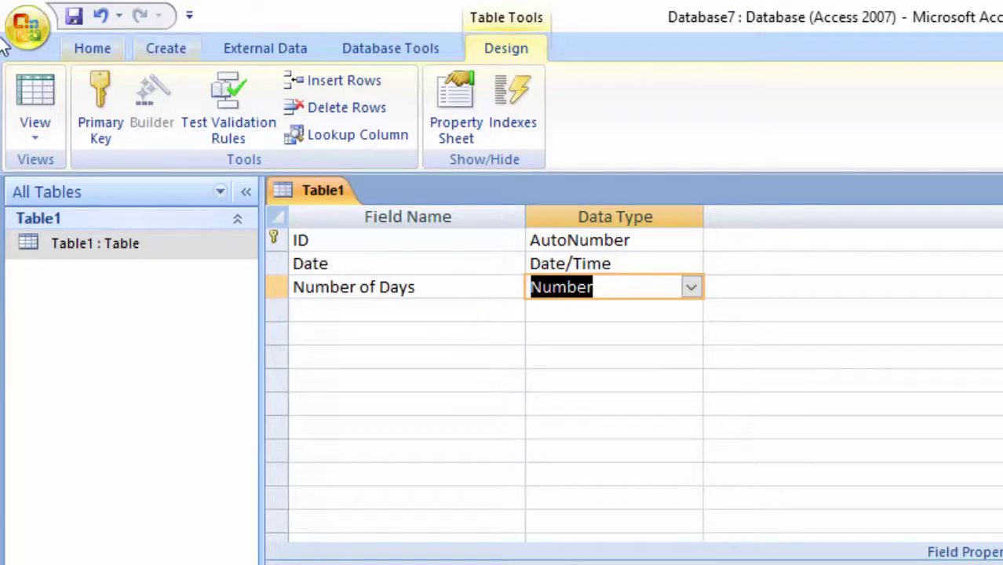
click(34, 86)
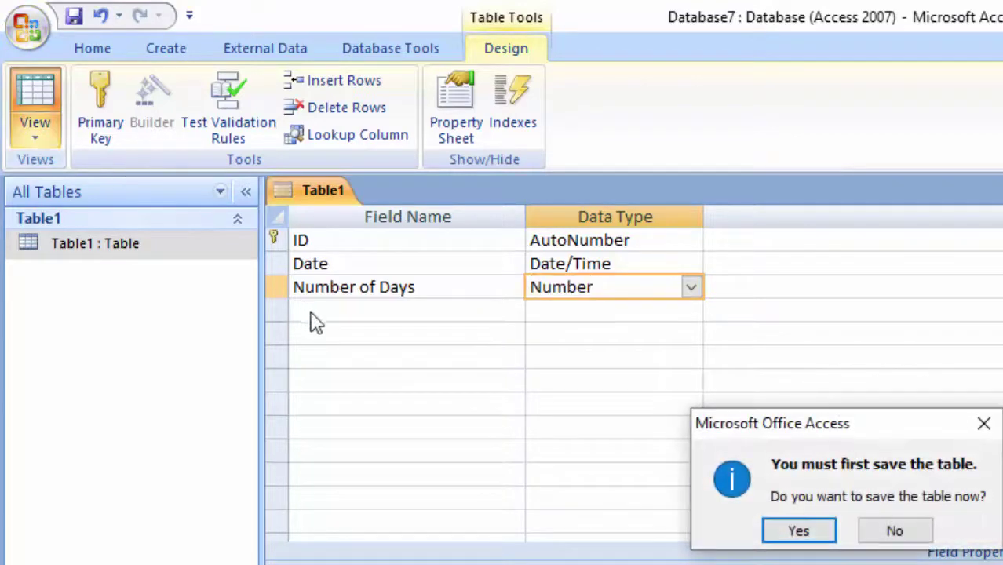
click(779, 533)
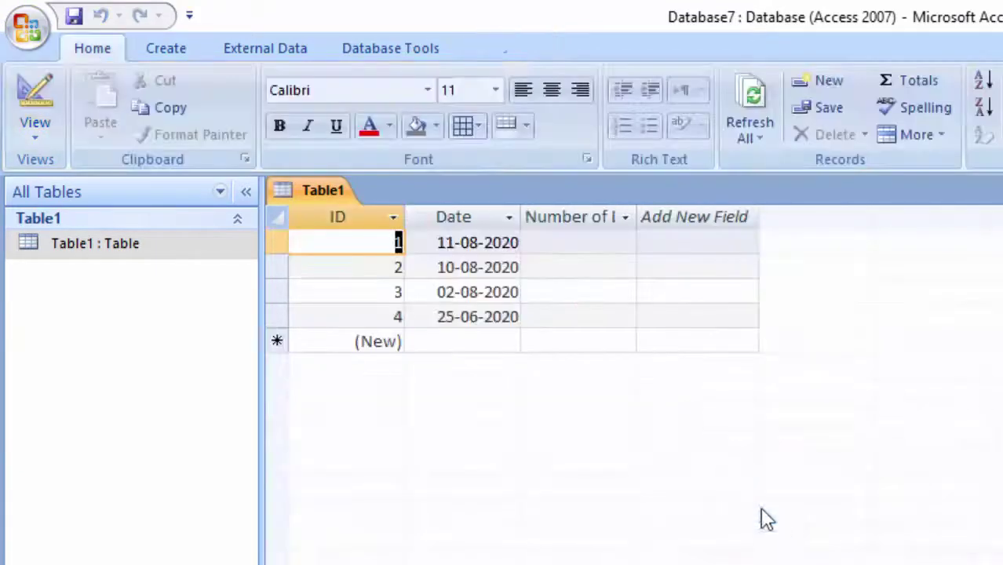
Step: Delete the Date field from Table1's design, save, and return to the datasheet
double_click(637, 216)
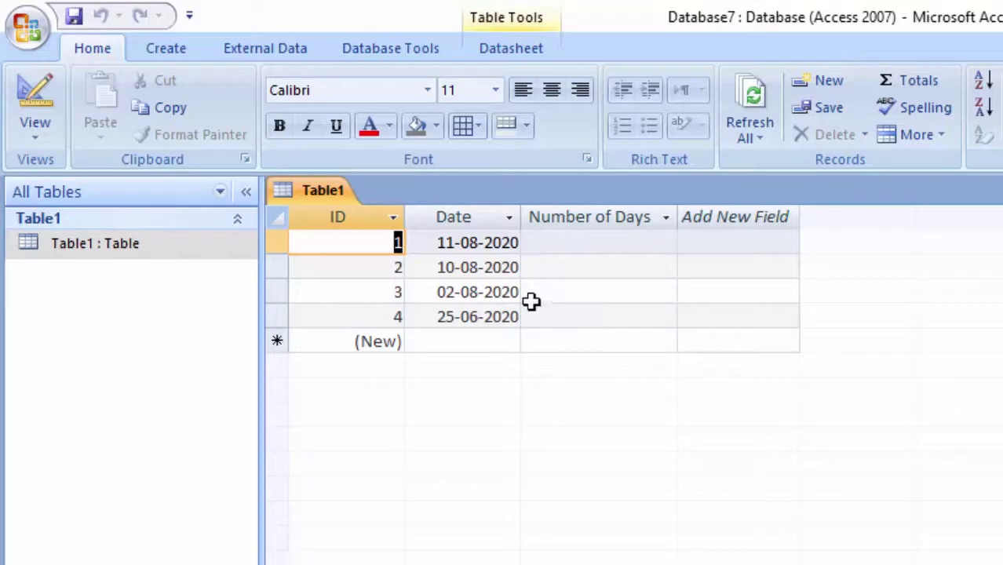
click(53, 134)
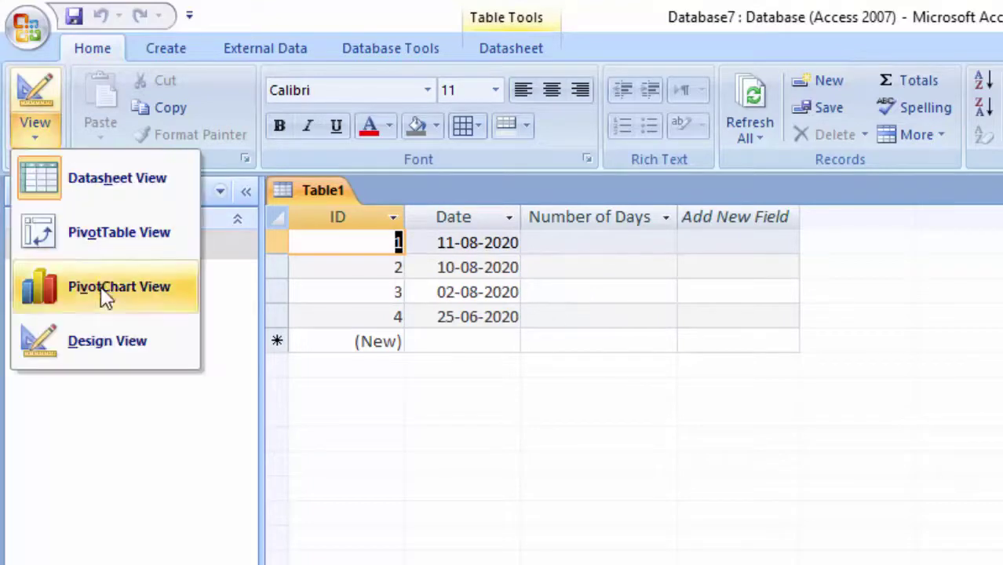
click(122, 342)
right_click(284, 264)
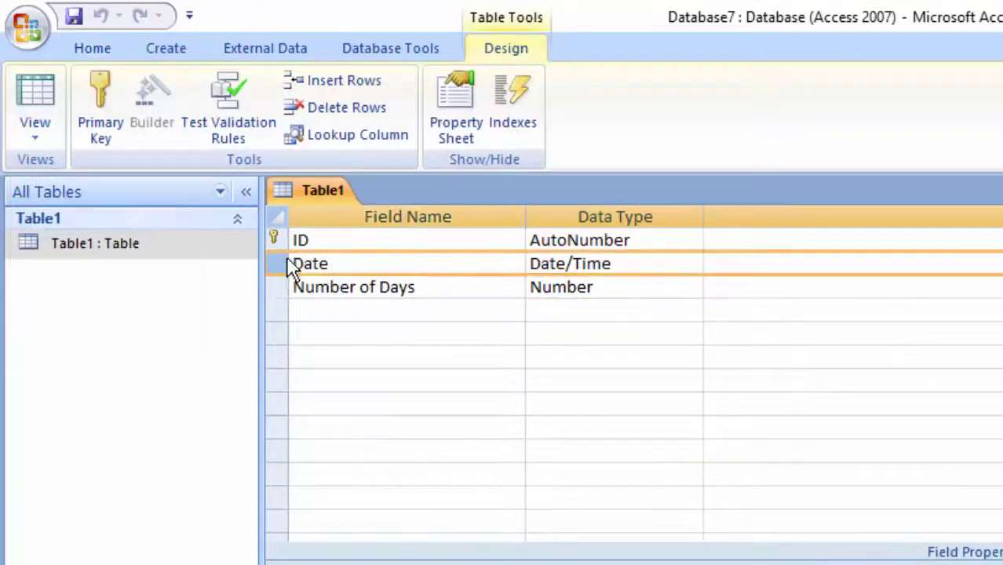
click(341, 306)
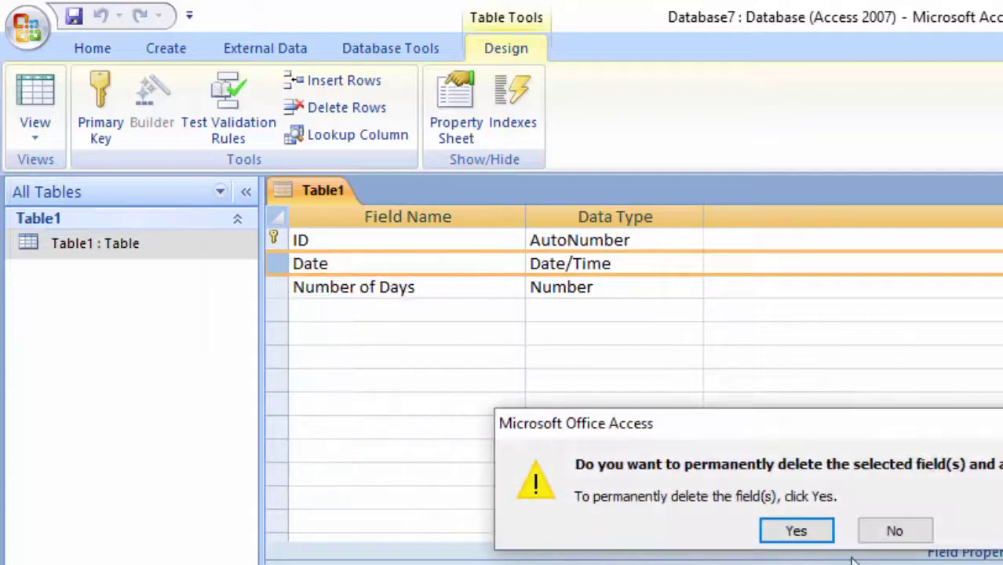
click(796, 531)
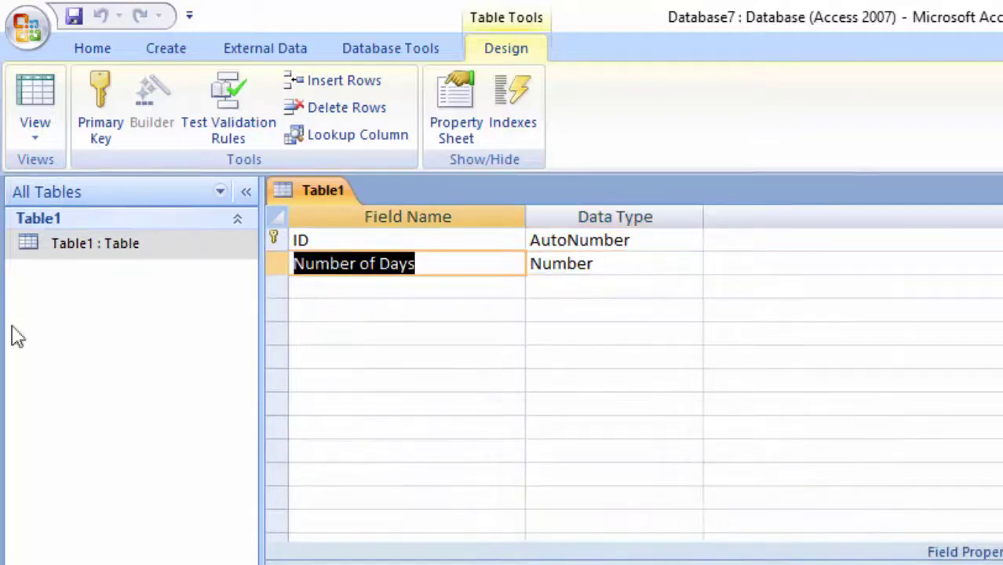
click(432, 285)
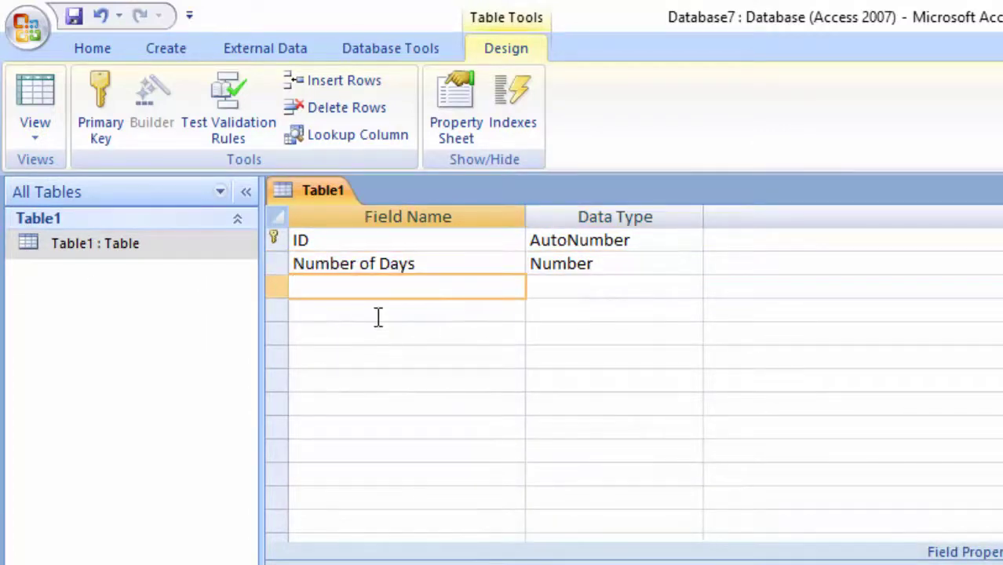
click(75, 17)
click(39, 98)
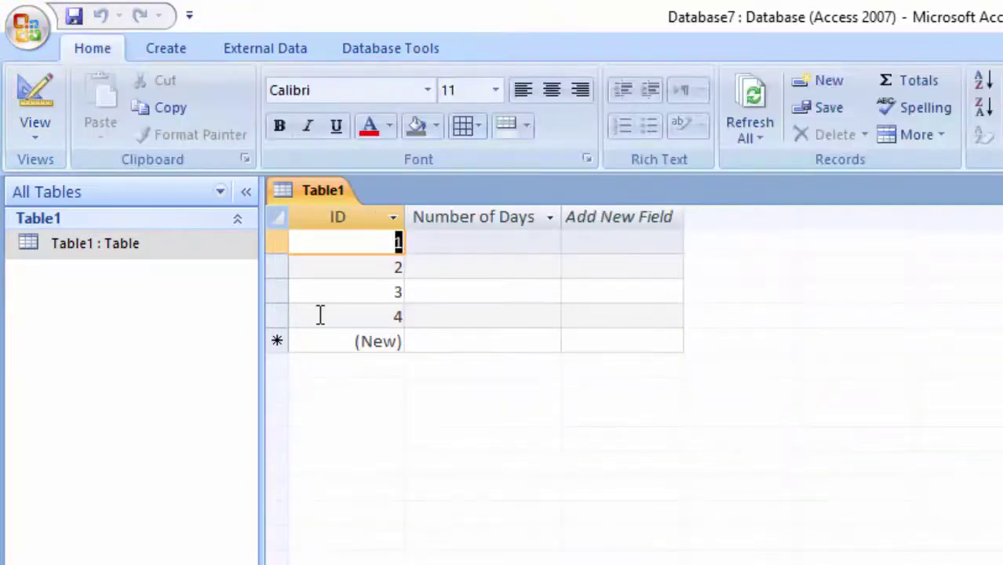
Step: Type 3, 1, 2 and 4 into the four records' Number of Days cells
click(469, 237)
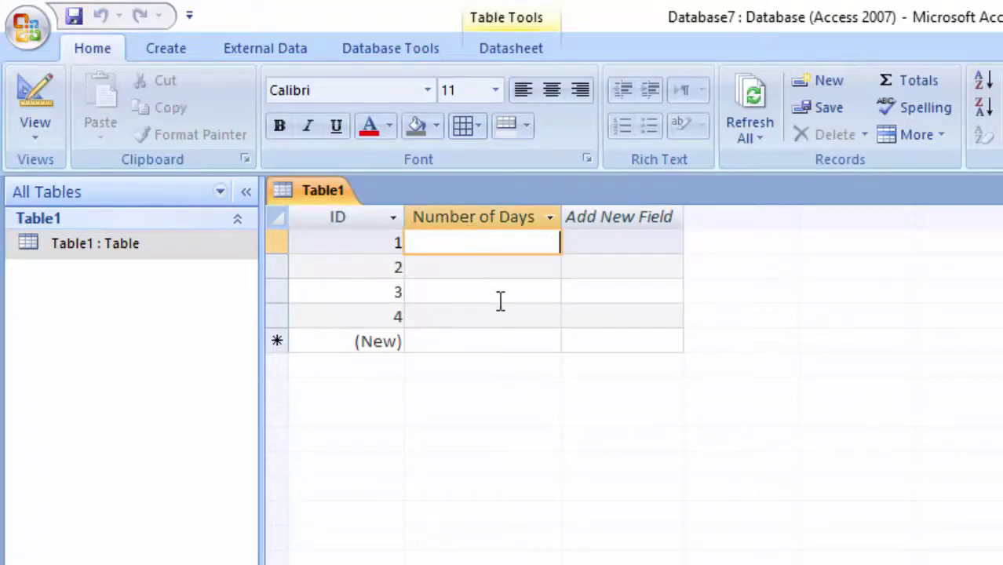
text(3)
key(Return)
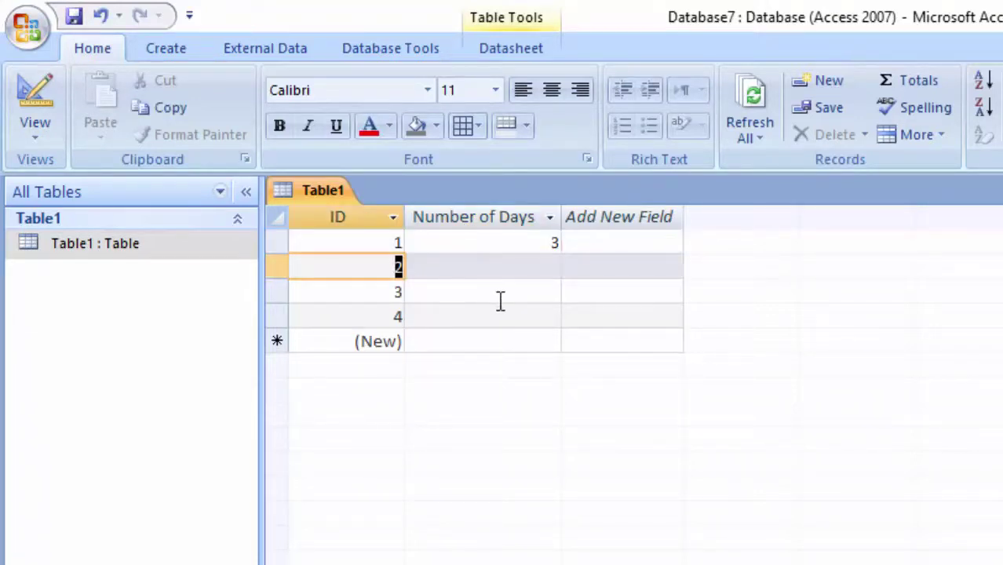
click(490, 265)
text(1)
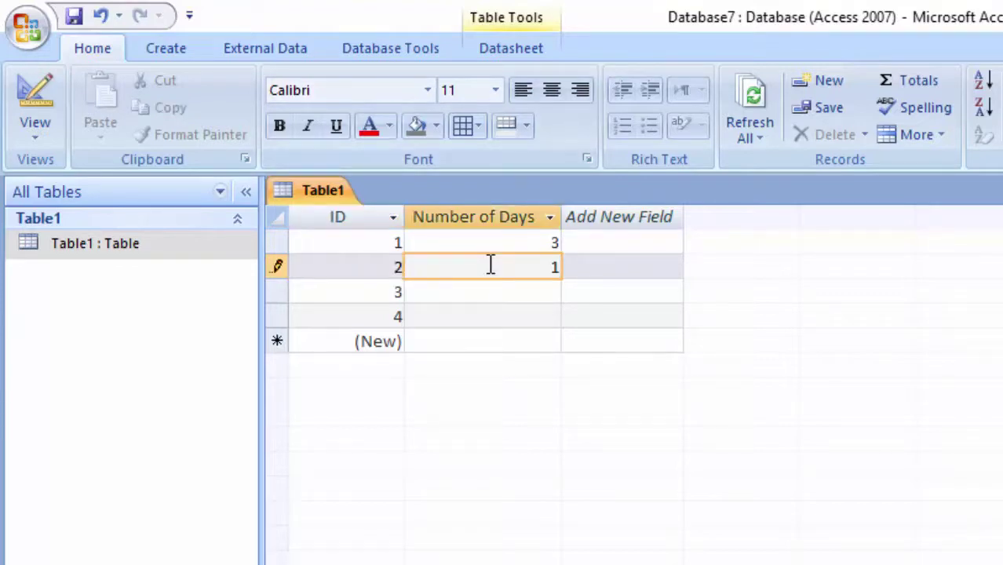
key(Down)
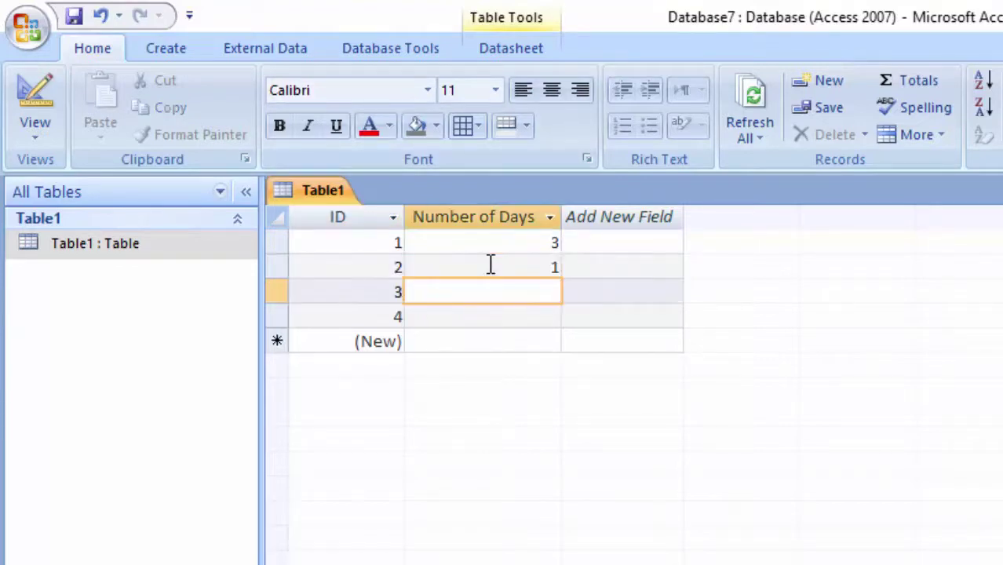
text(2)
key(Return)
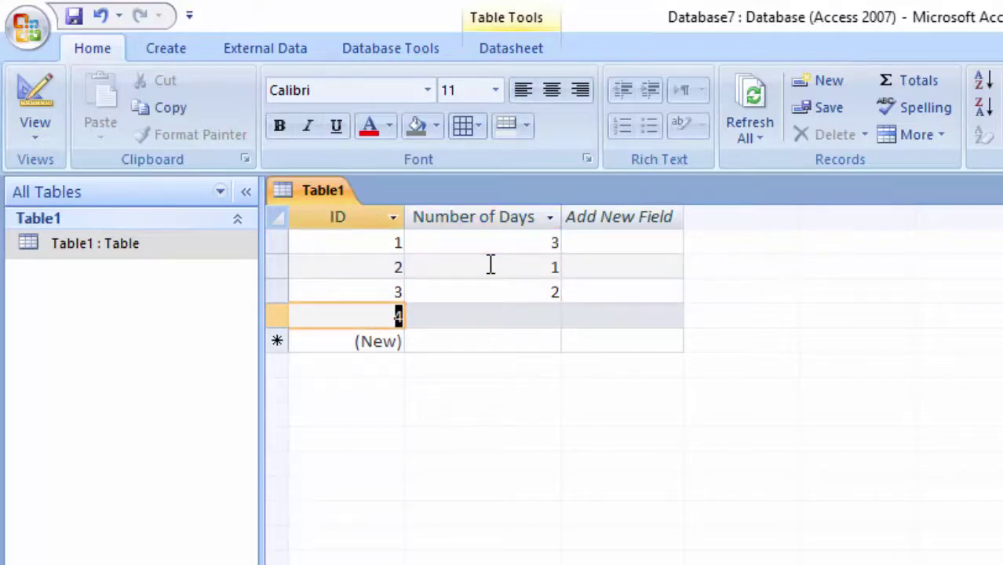
key(Return)
text(4)
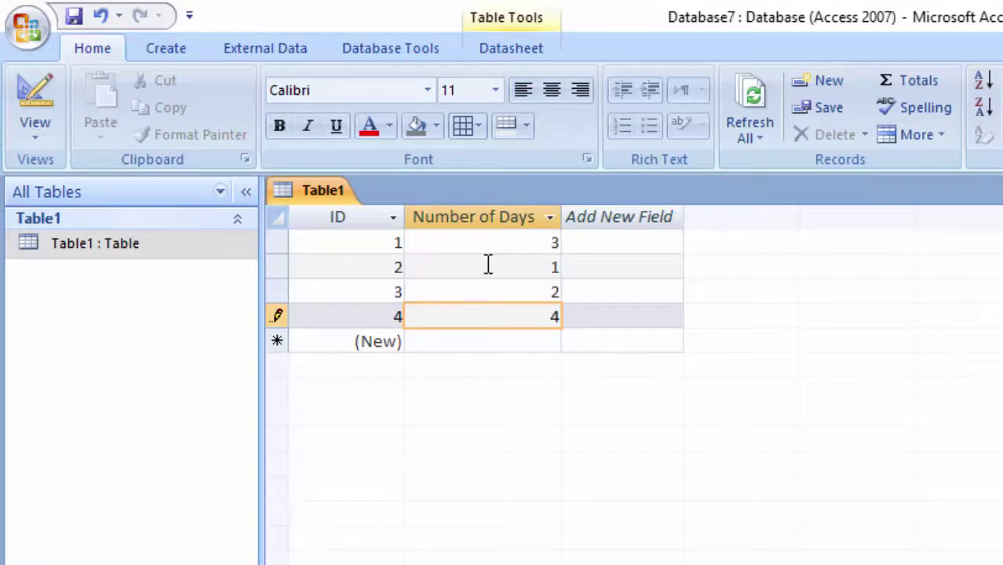
Step: Create a new Design View query on Table1 with ID and Number of Days in the grid
click(140, 45)
click(937, 103)
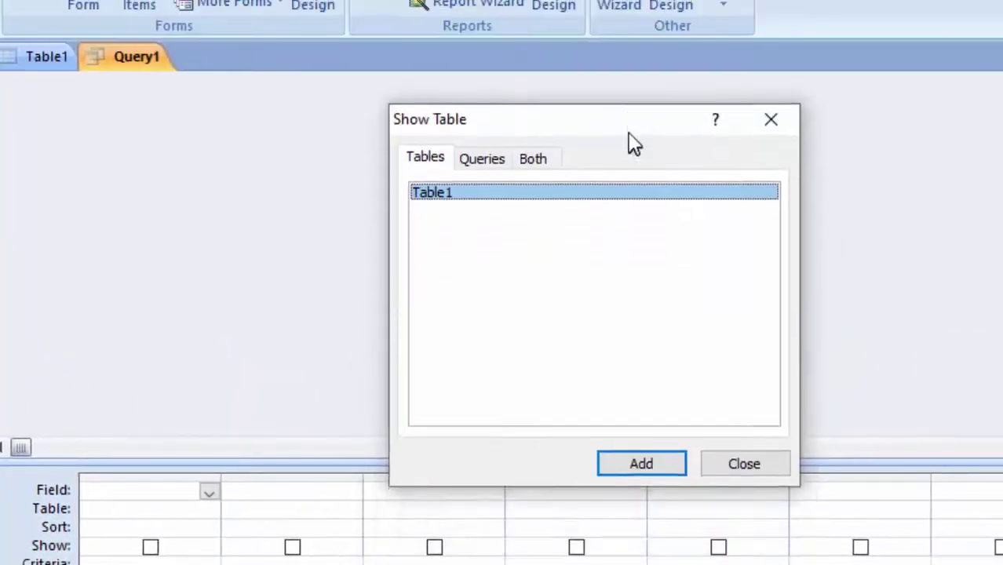
click(659, 468)
click(744, 463)
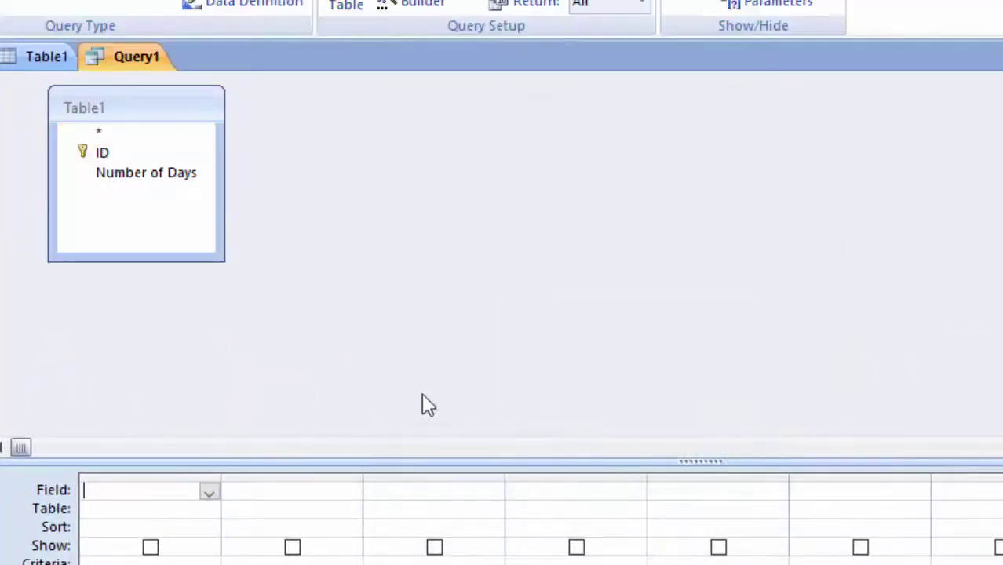
double_click(107, 110)
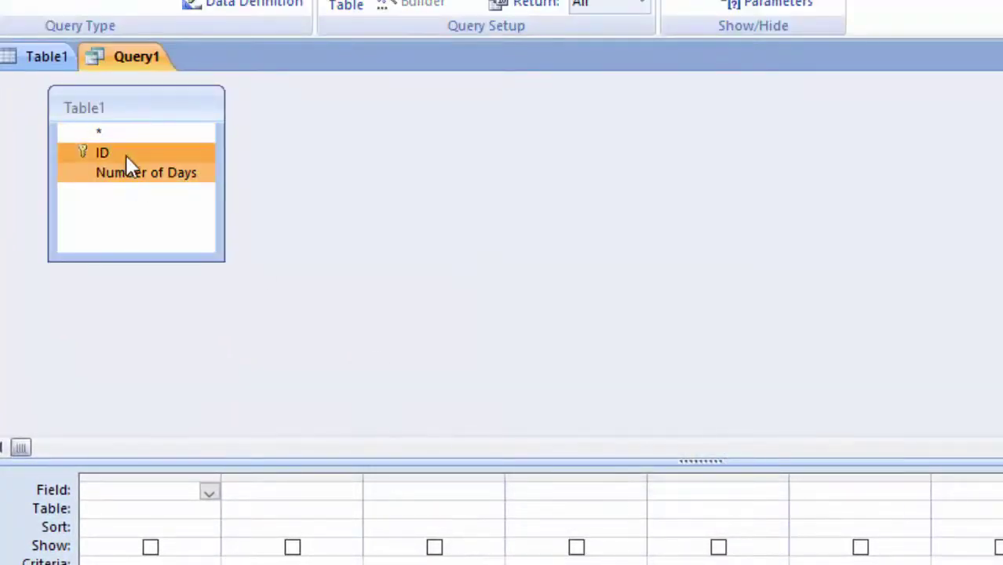
drag(126, 155, 143, 487)
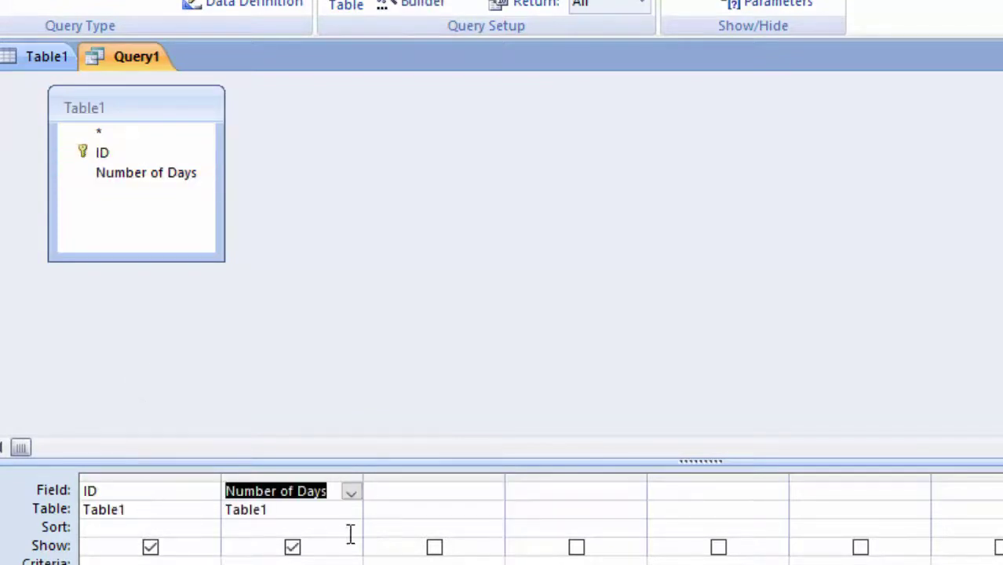
click(398, 496)
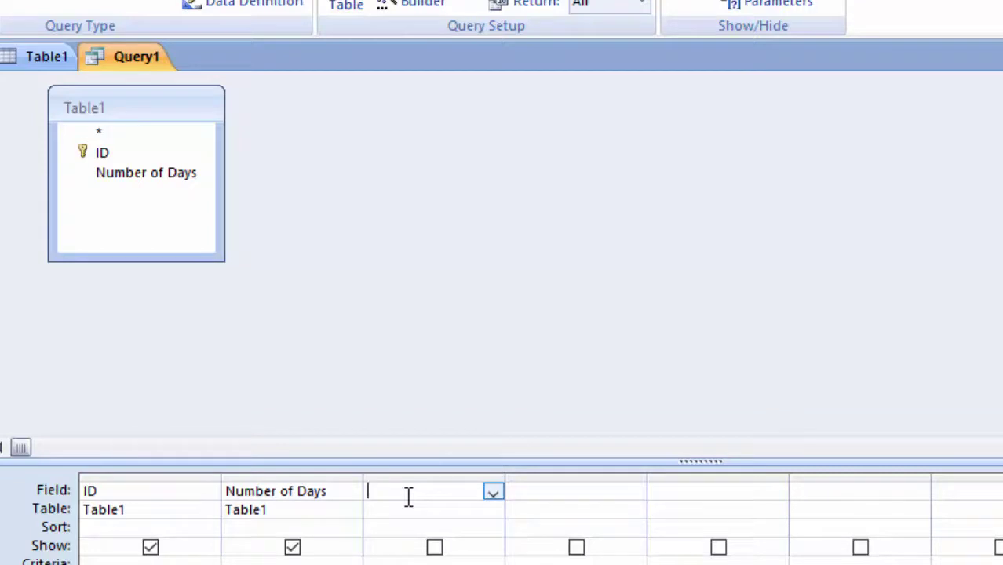
Step: Enter Name of the Day:WeekdayName([Number of Days],True,1) in the third Field cell
text(Name of the)
text( Day:)
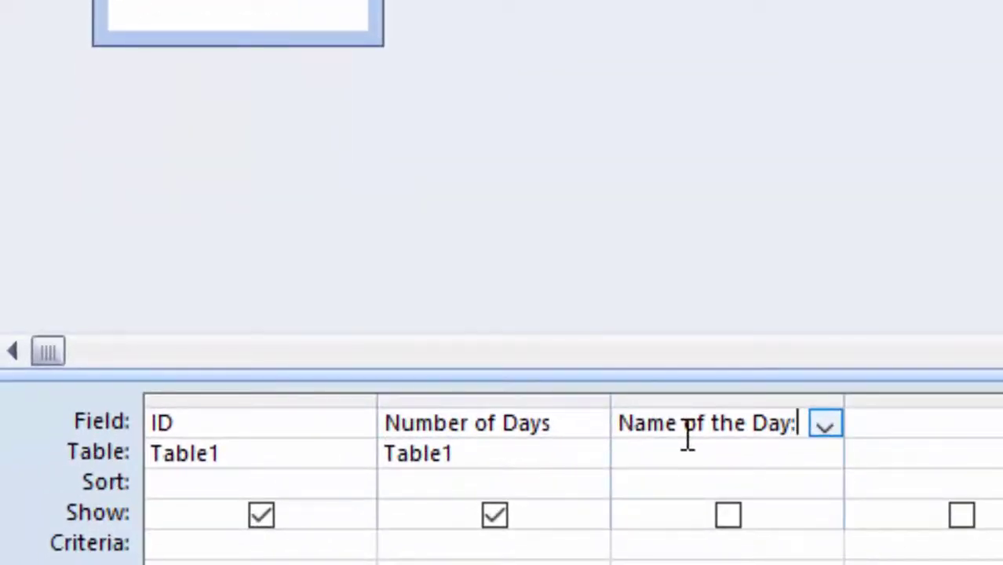
text(week)
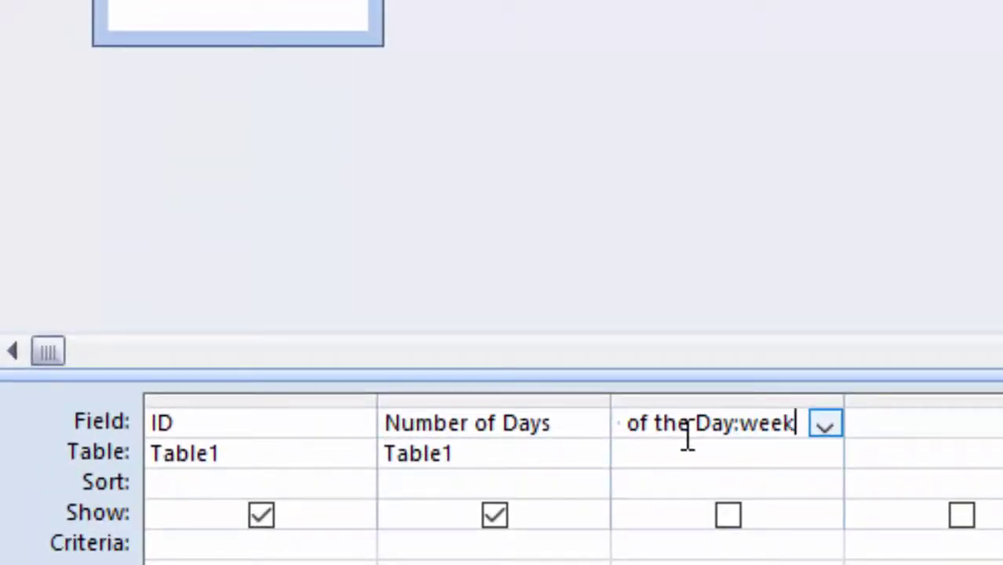
text(dayn)
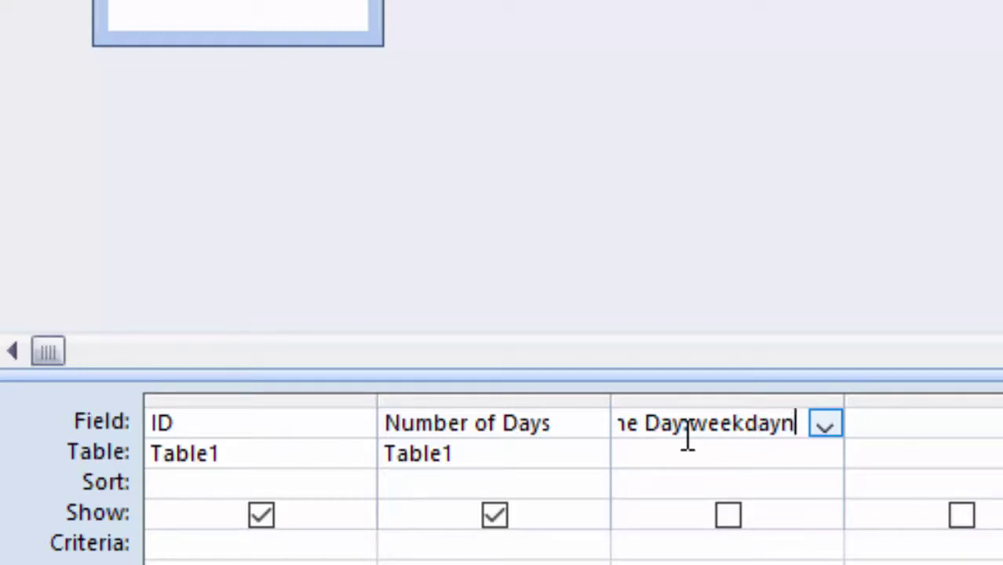
text(ame)
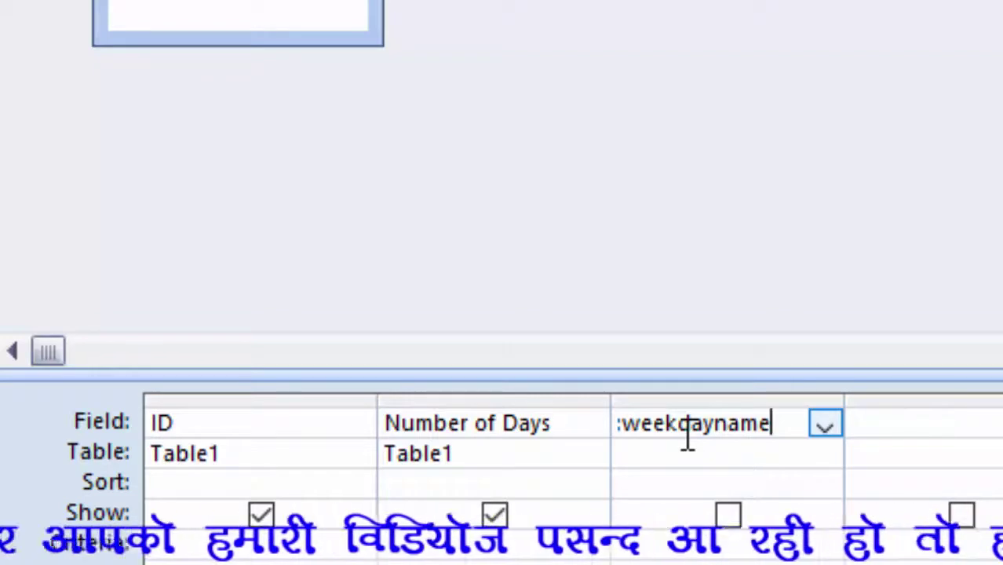
text(()
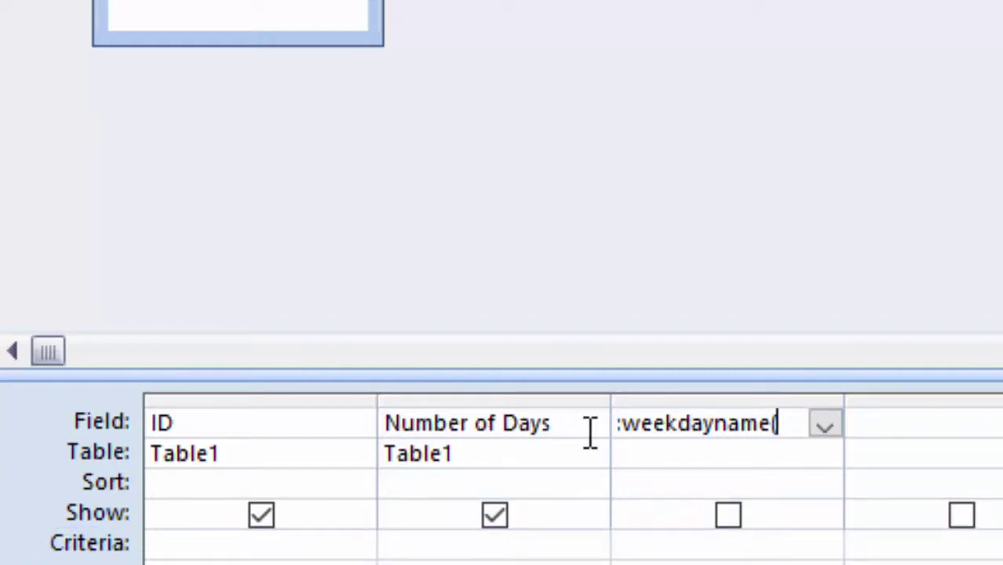
text([)
text(N)
text(u)
text(mbe)
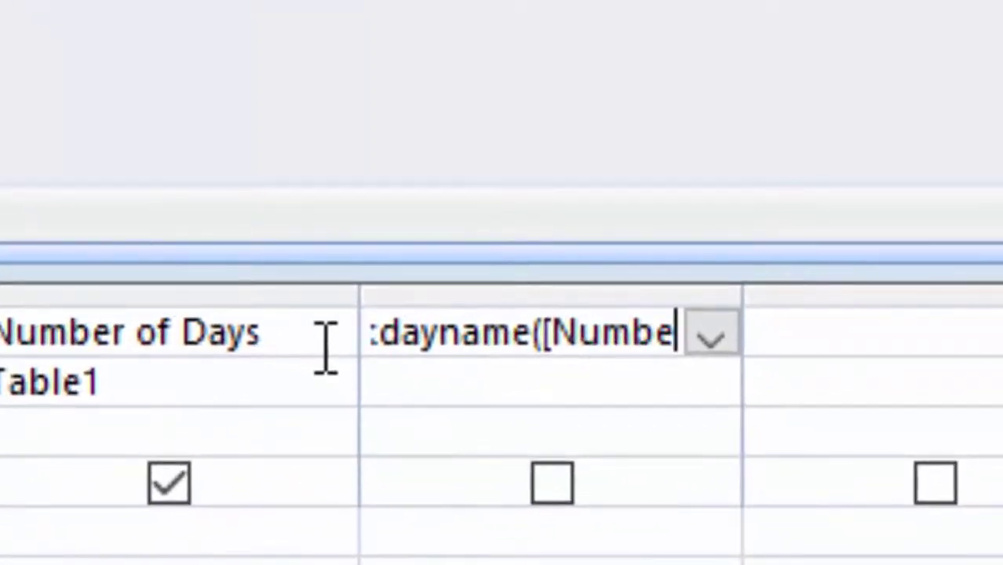
text(r of )
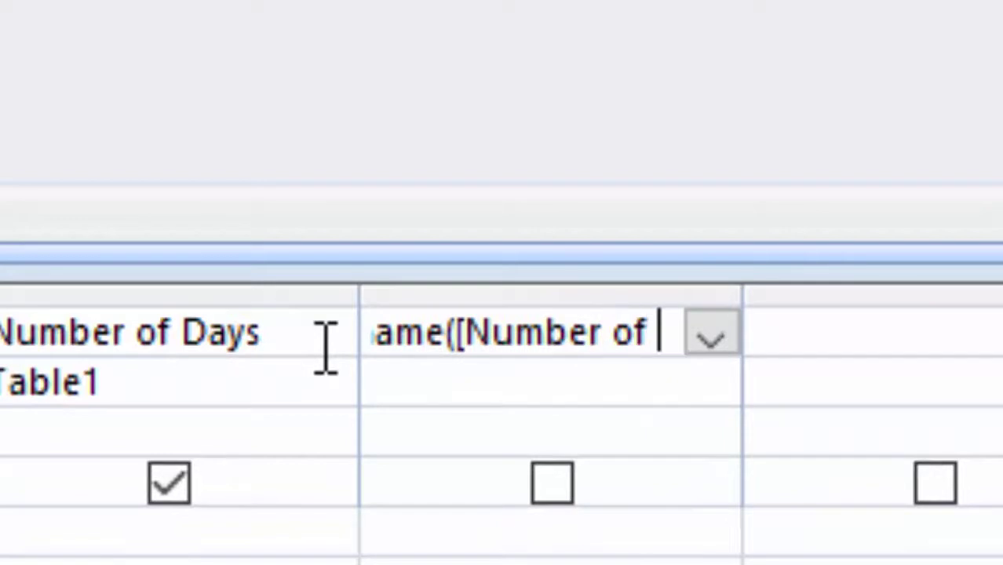
text(Days)
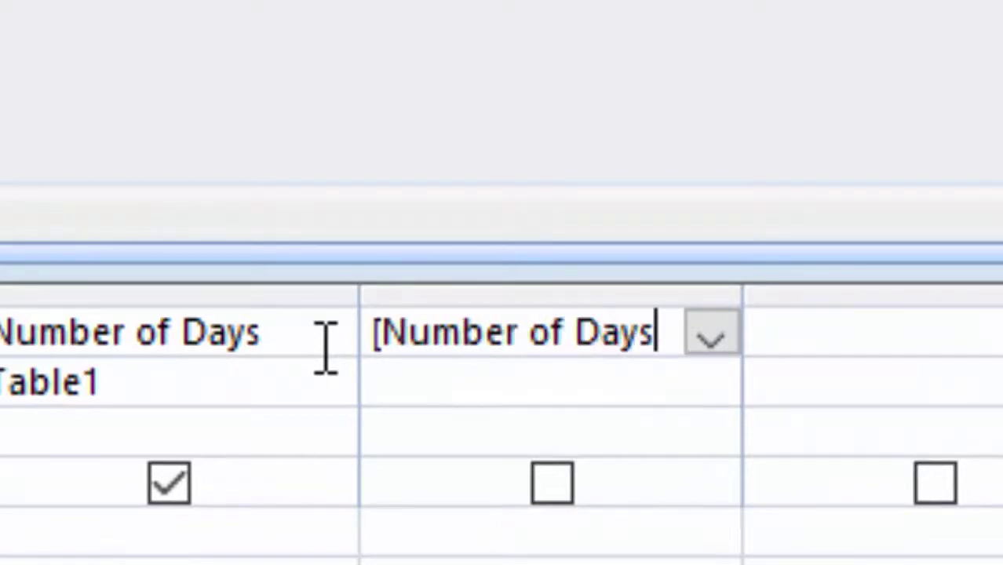
text(])
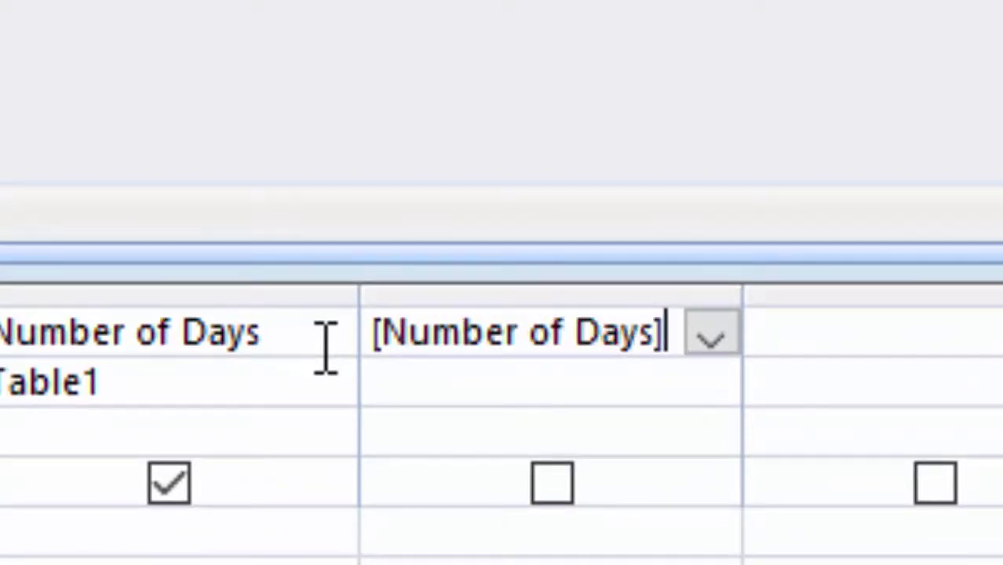
text(,)
text(Tru)
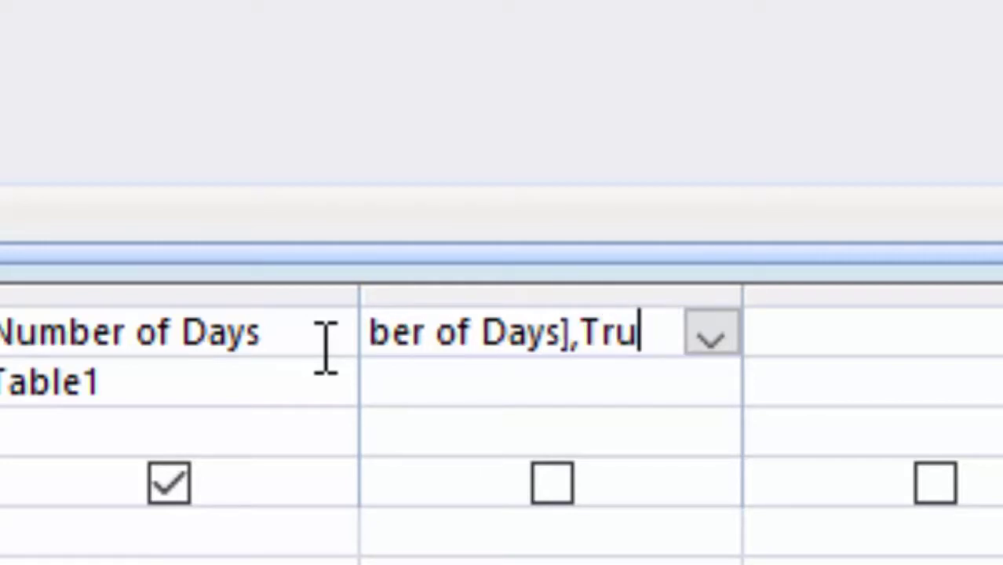
text(e,)
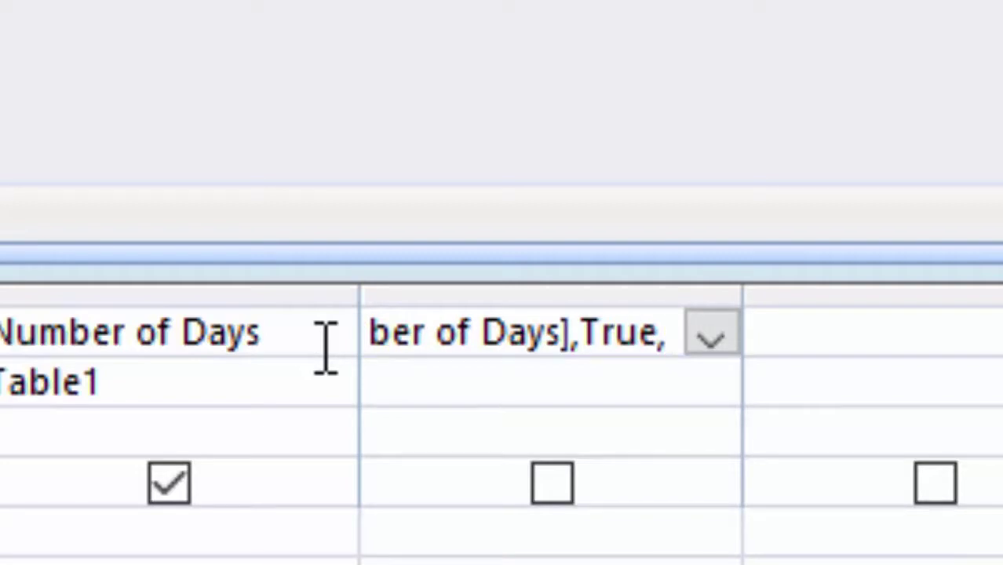
text(1))
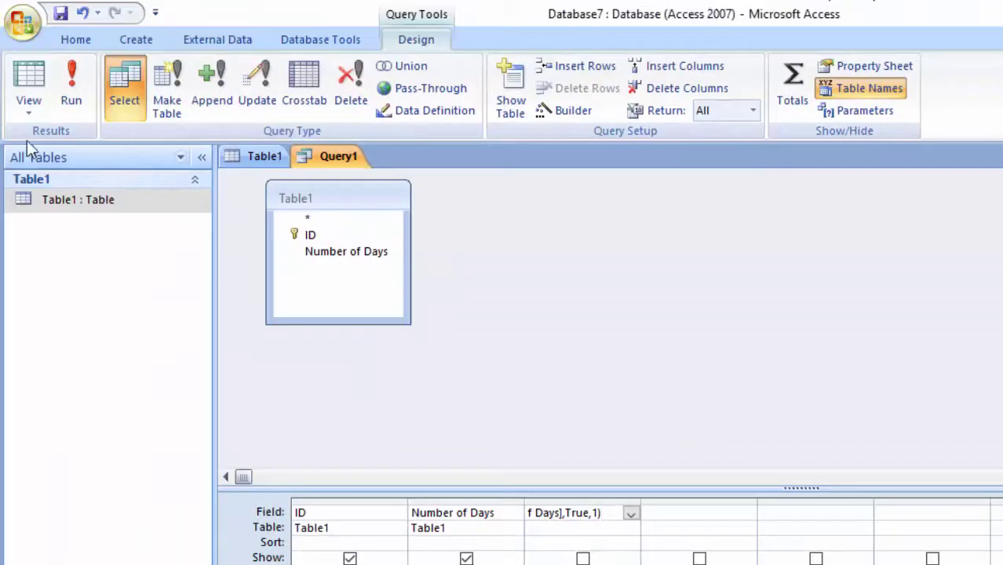
Step: Run the query, showing Tue, Sun, Mon and #Error for record 4's blank Number of Days
click(71, 85)
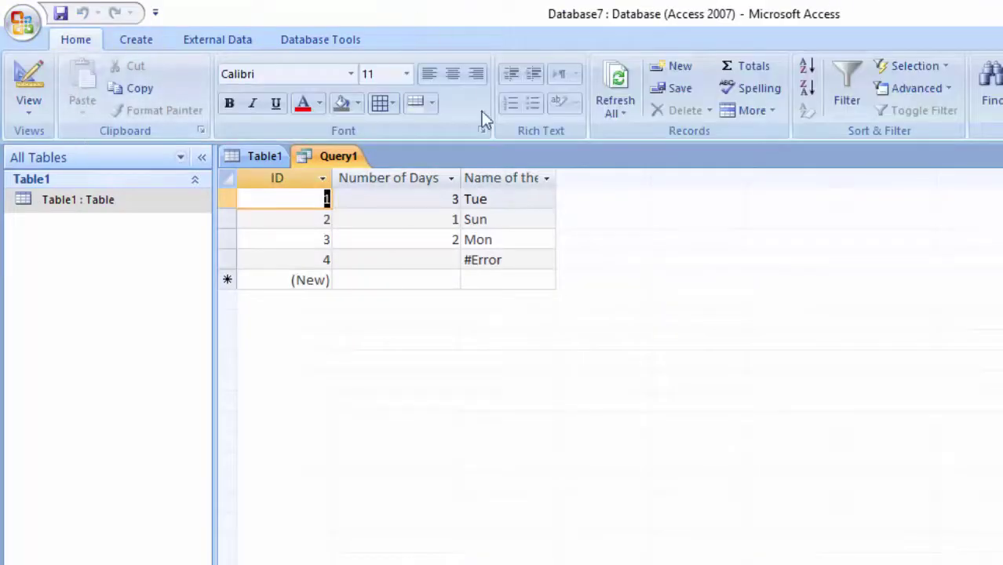
click(430, 261)
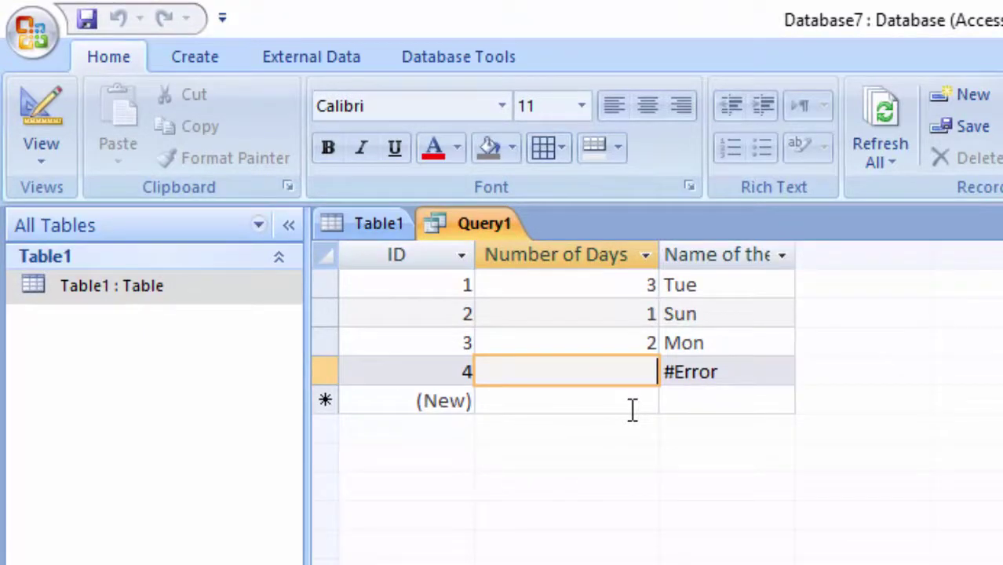
Step: Set record 4's Number of Days to 5 and add record 5 with 4
text(5)
key(Tab)
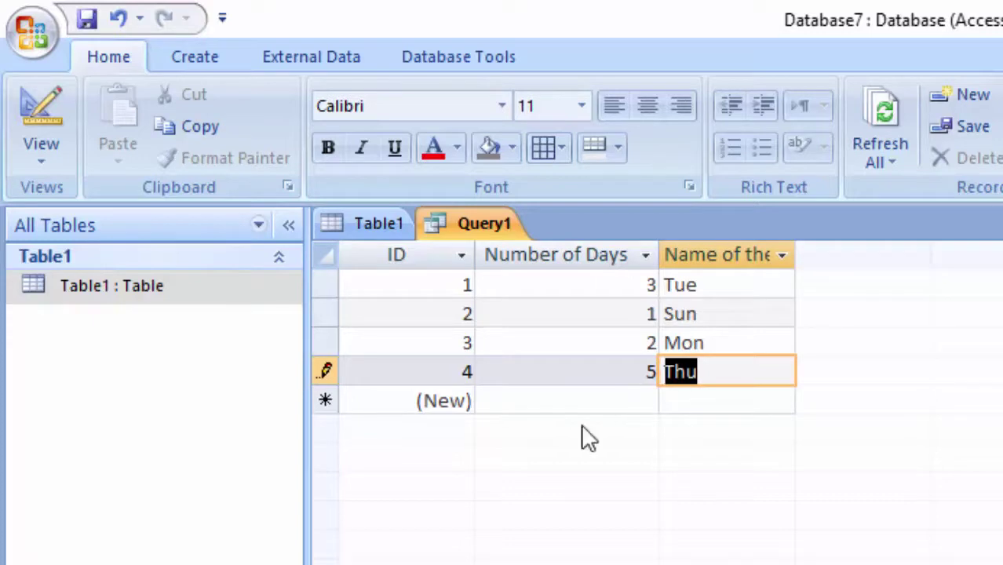
click(587, 398)
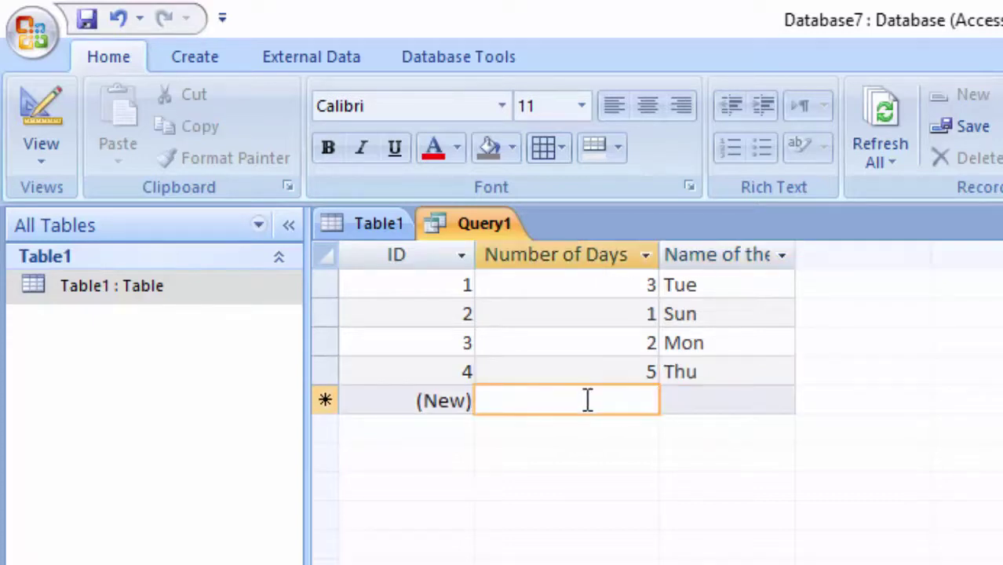
text(4)
key(Tab)
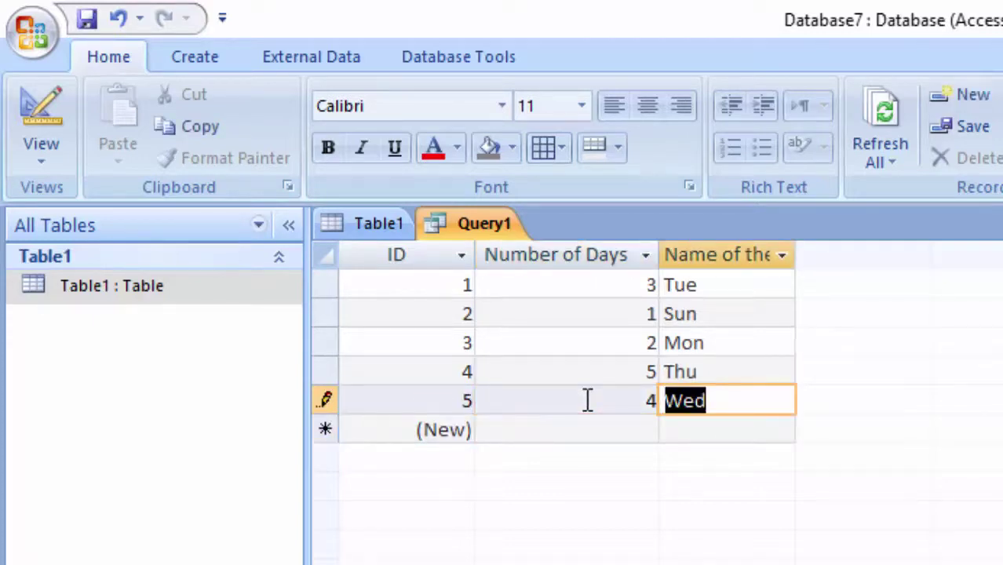
key(Tab)
key(Tab)
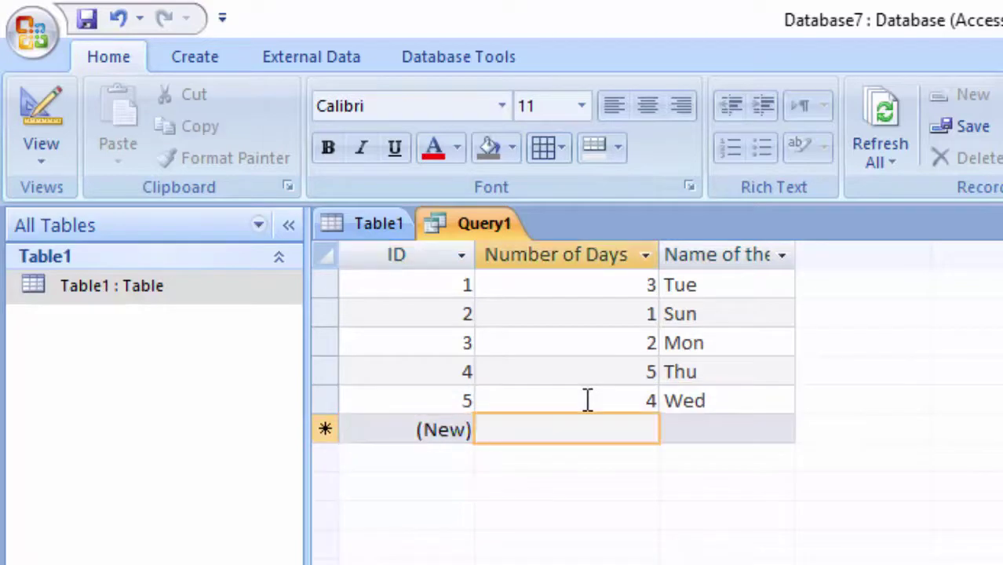
Step: Add records 6–9 with Number of Days 5, 6, 7 and 8
text(5)
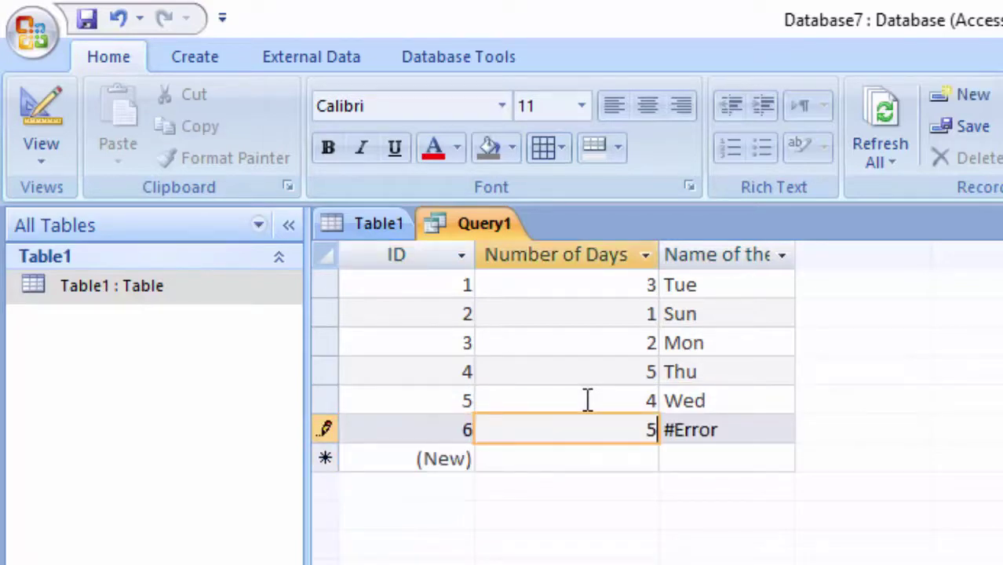
key(Tab)
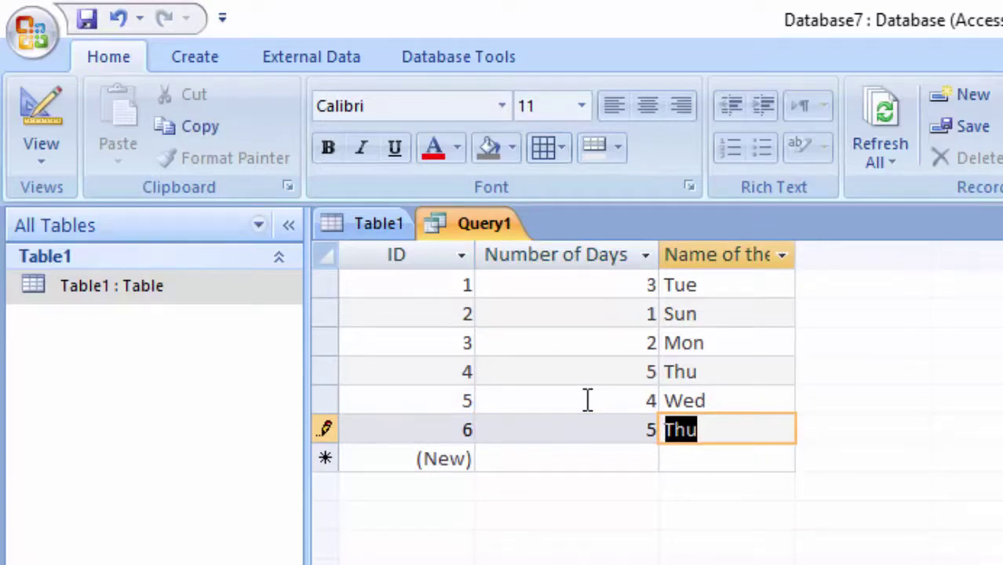
key(Tab)
key(Tab)
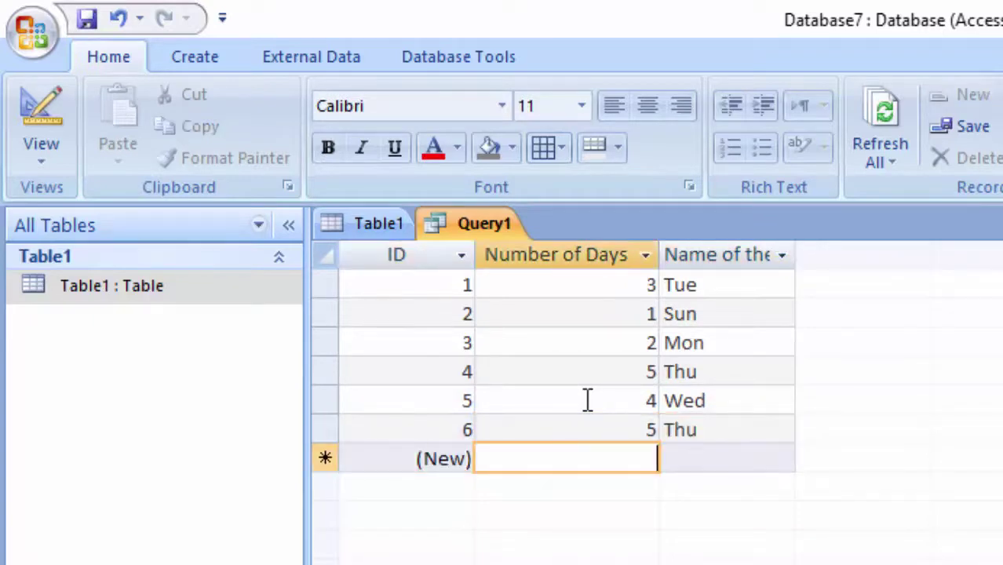
text(5)
key(BackSpace)
text(6)
key(Tab)
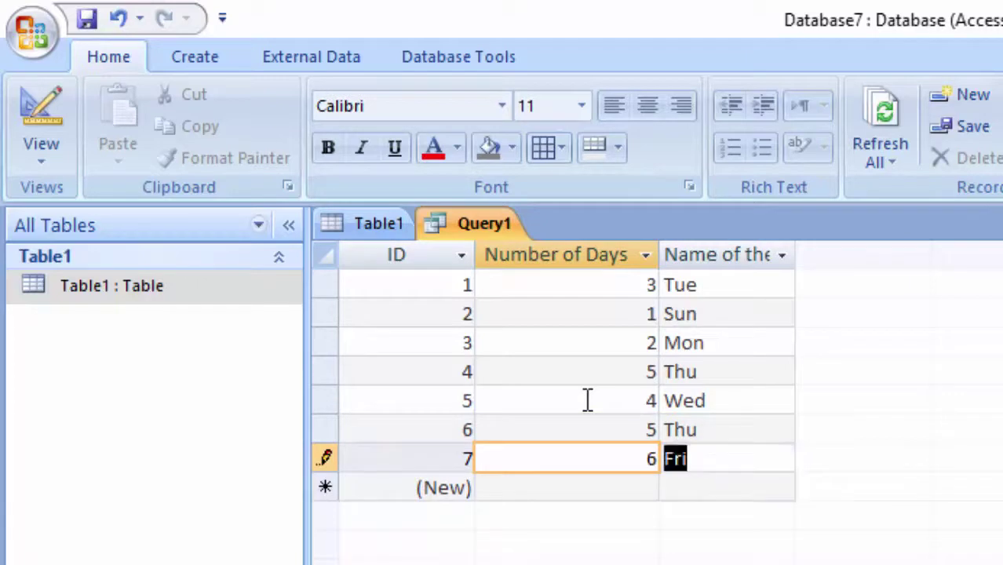
key(Tab)
key(Tab)
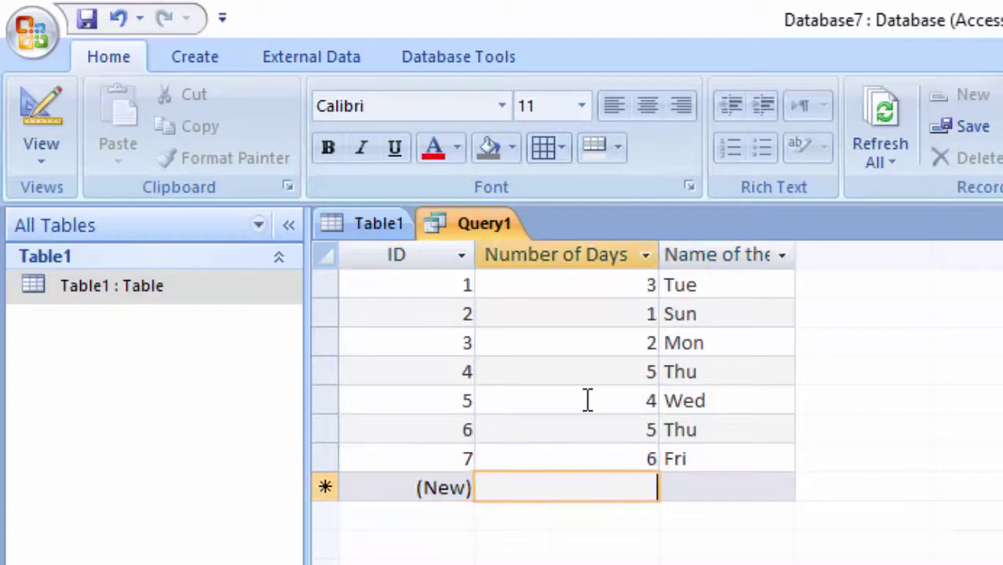
text(7)
key(Tab)
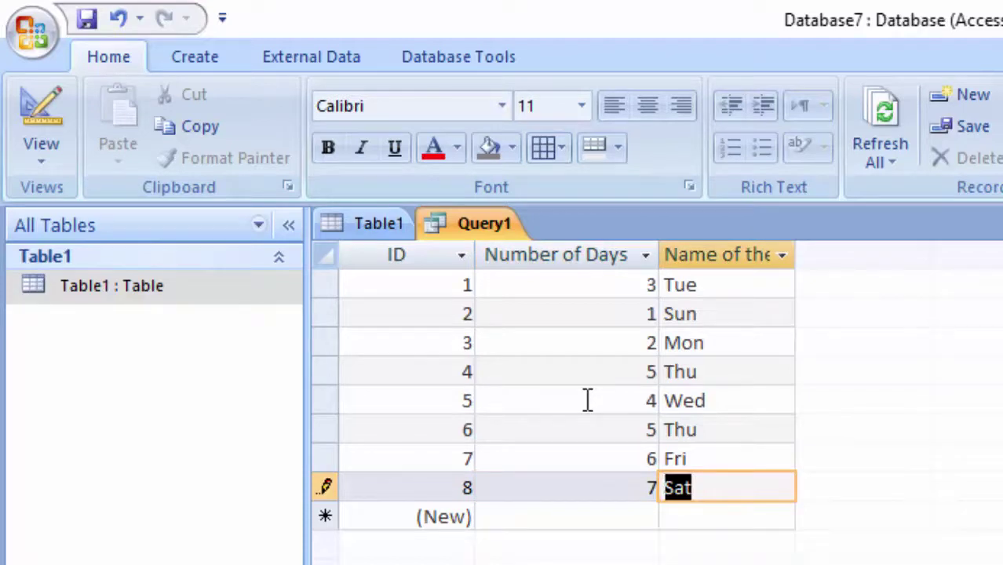
key(Tab)
key(Tab)
text(8)
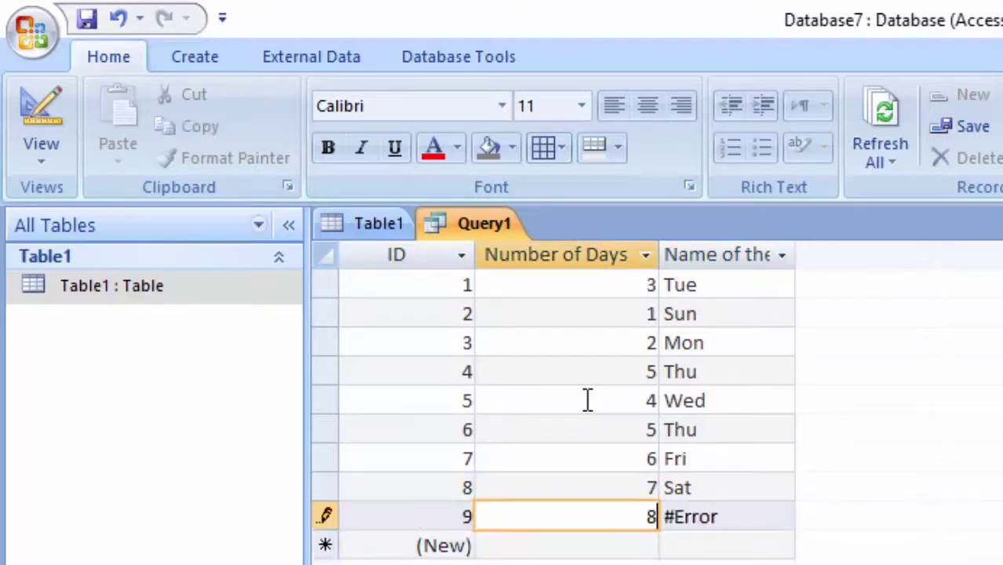
key(Tab)
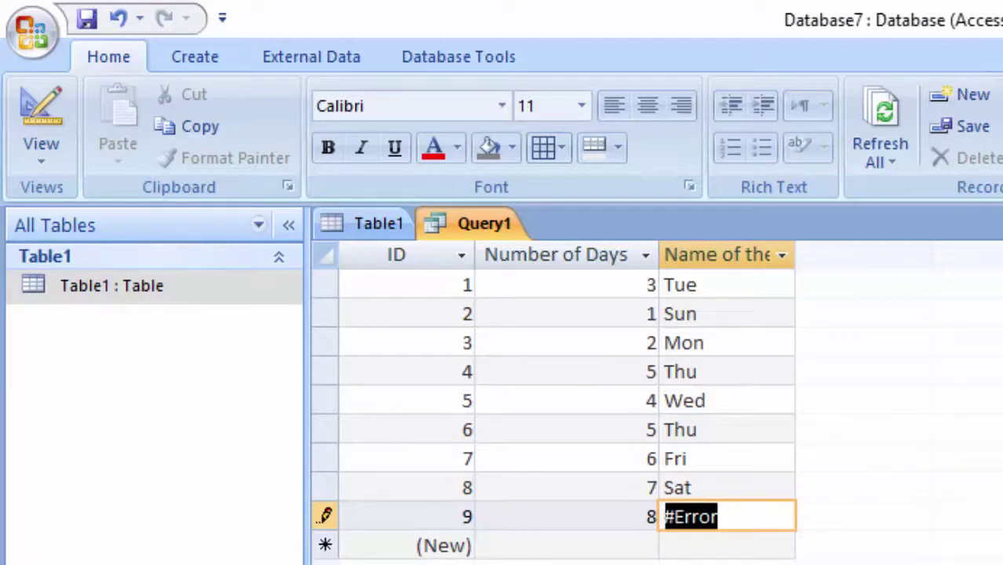
Step: Start a form from the query, saving the query as Query1 when prompted
click(200, 53)
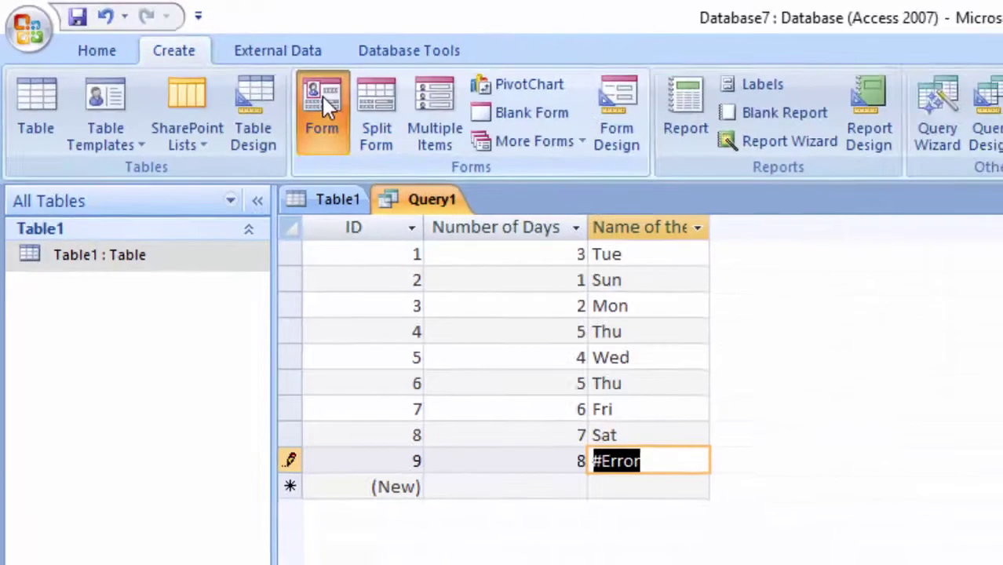
click(365, 106)
click(627, 439)
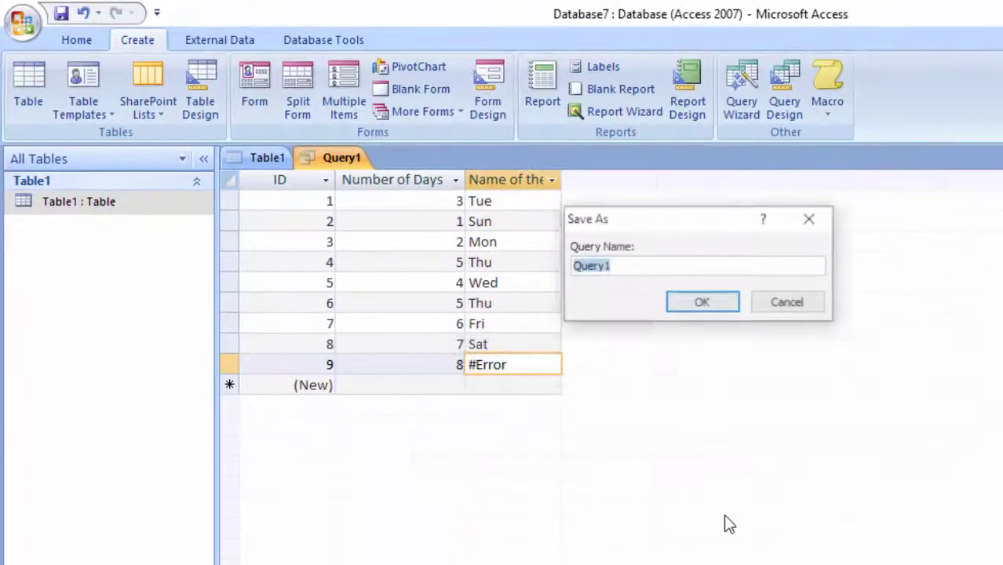
click(702, 302)
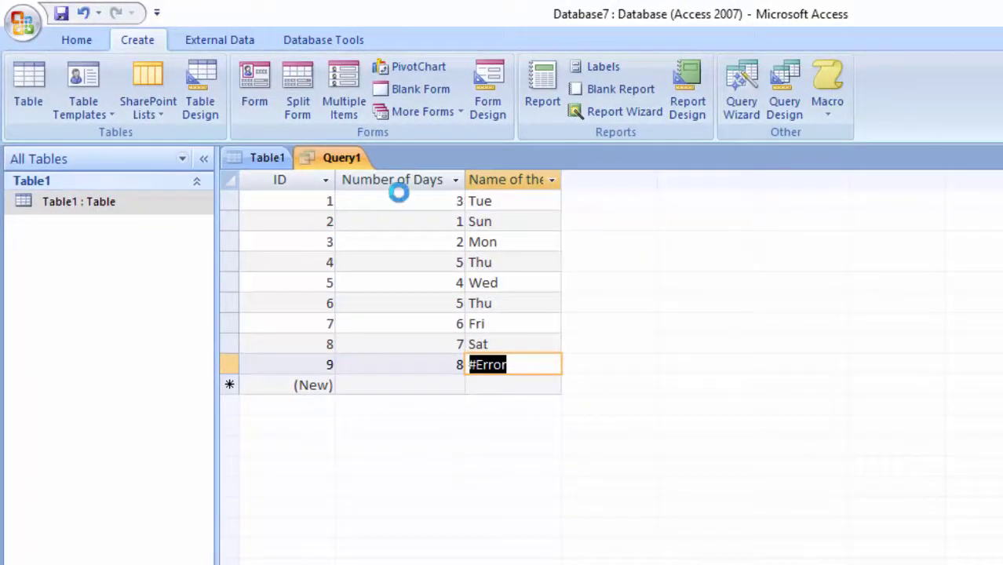